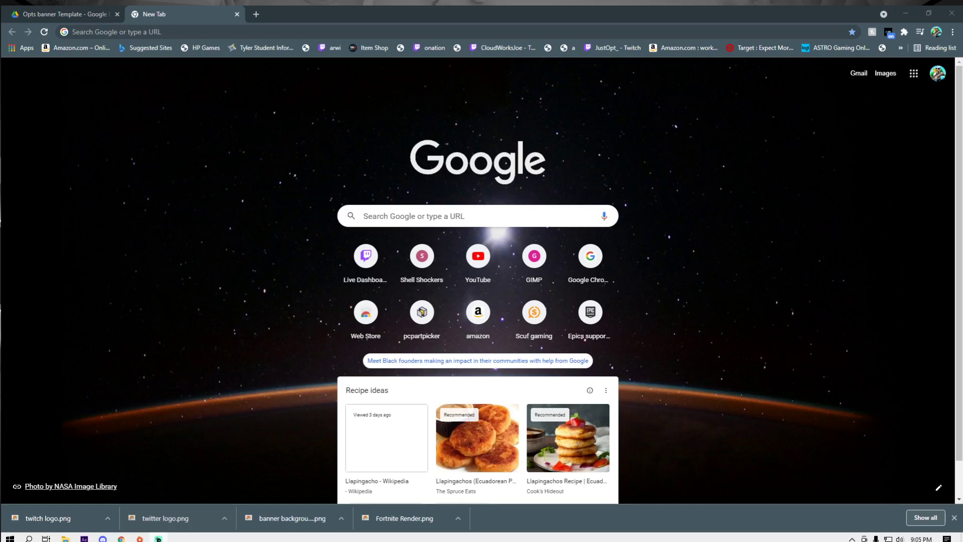
Search the web for "pixlr e" and open the Pixlr E photo editor website.
left_click(364, 29)
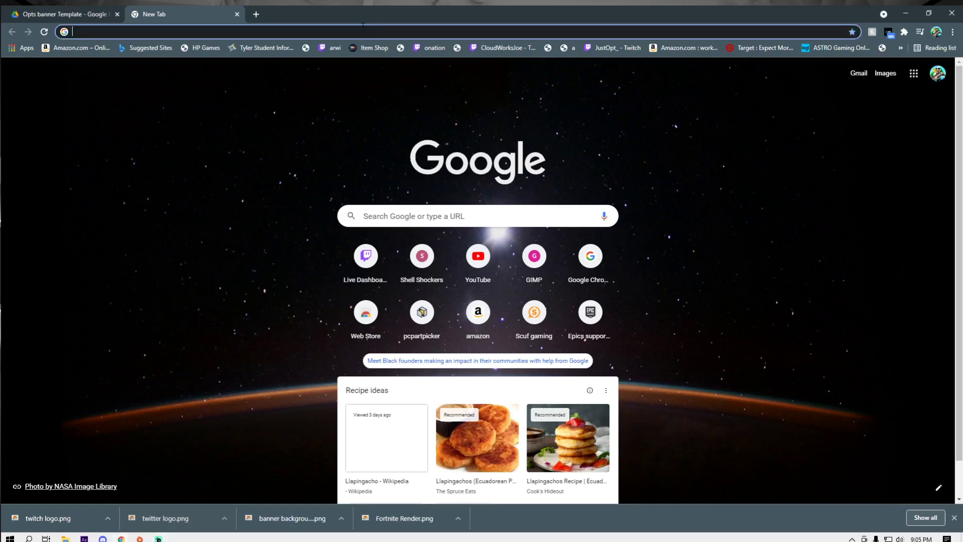
type("p")
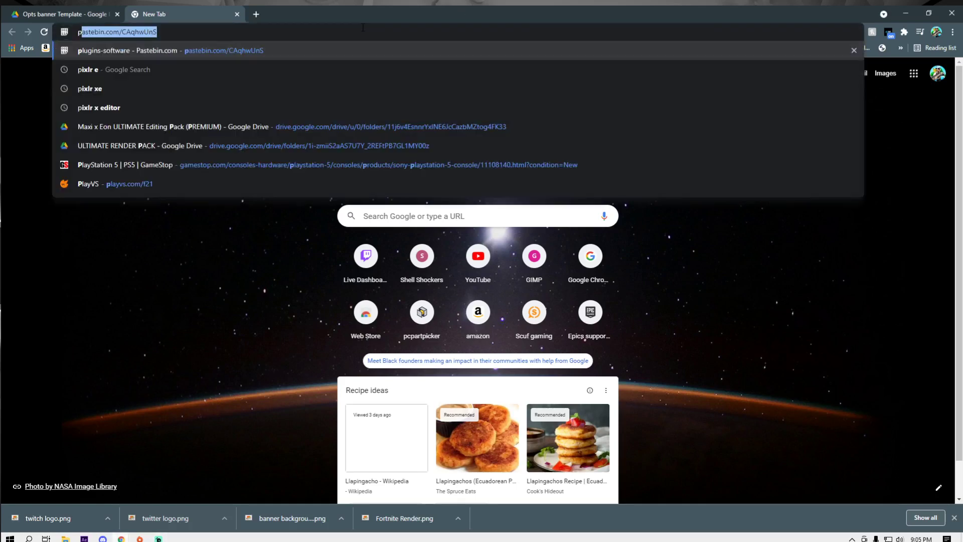
type("ixlr e")
key("Return")
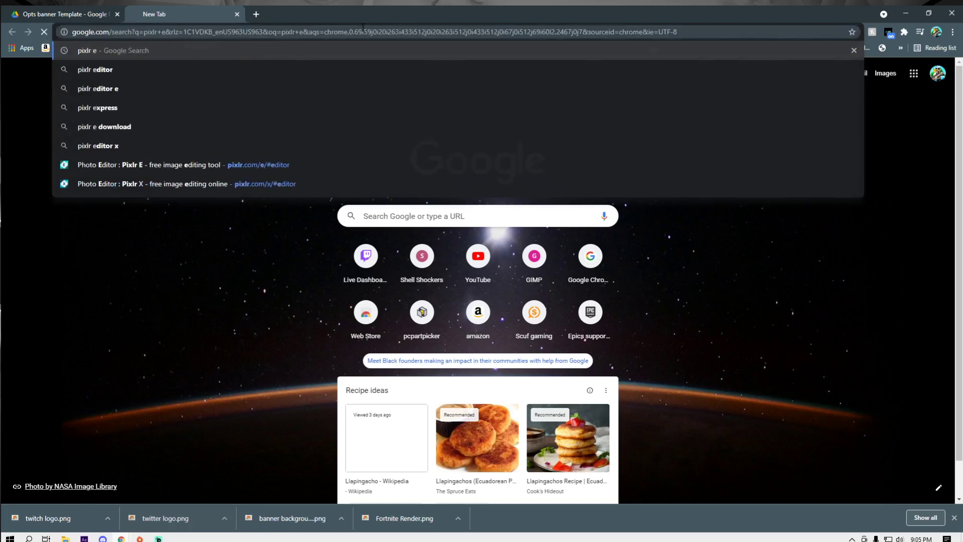
left_click(126, 168)
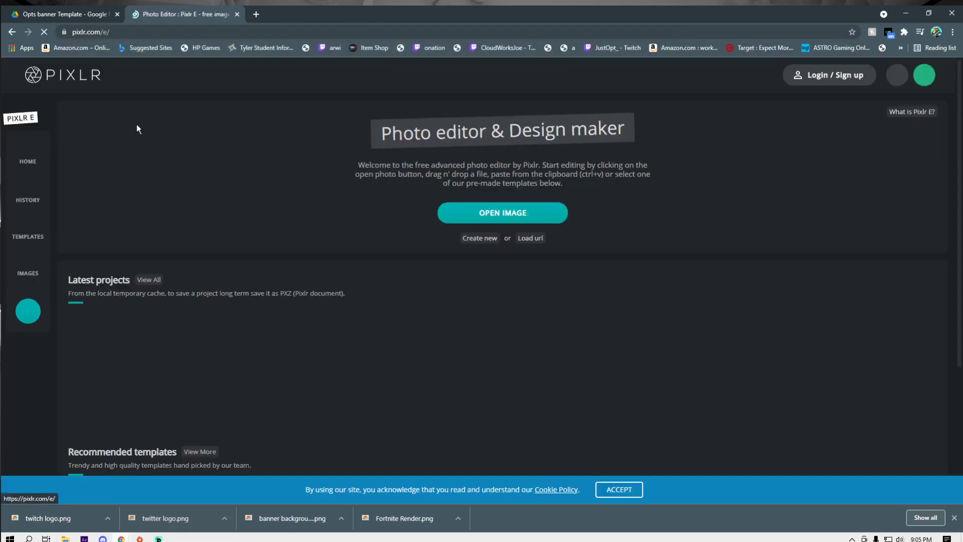
Open the image "yt banner background template" from Downloads at its original size of 2560 x 1440.
left_click(533, 211)
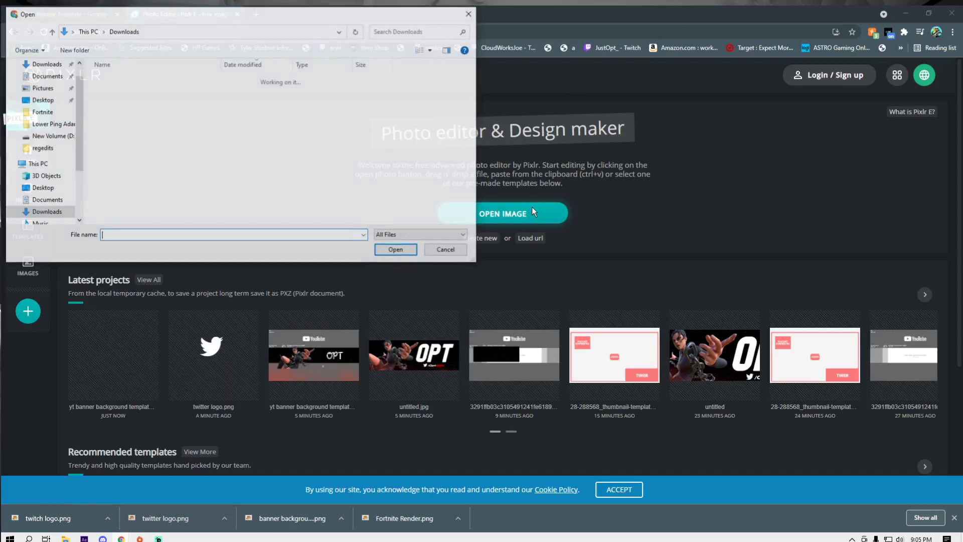
left_click(148, 135)
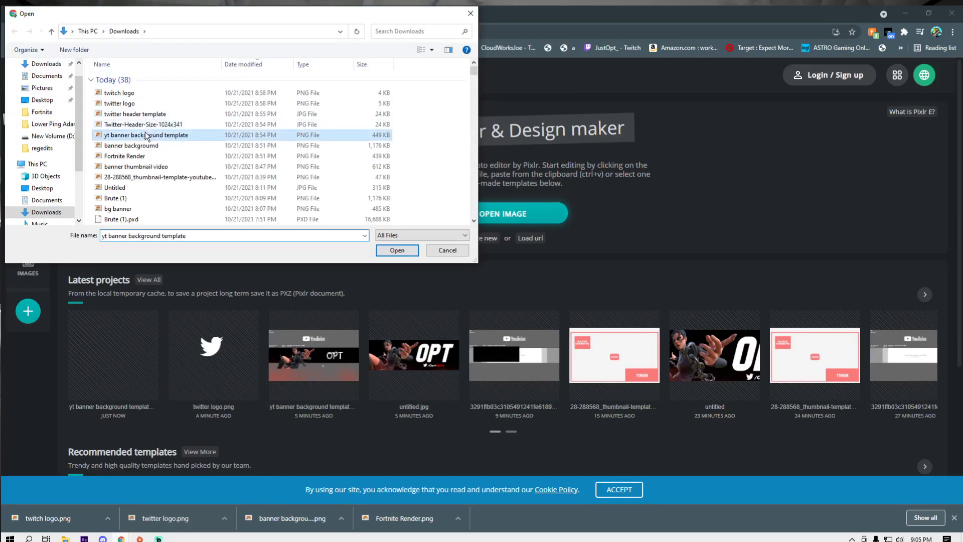
left_click(397, 250)
left_click(61, 14)
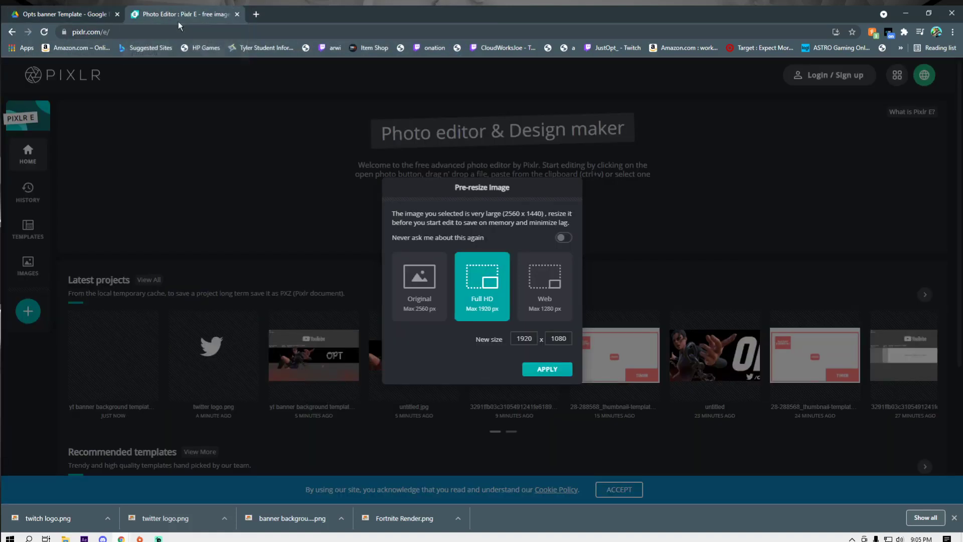
left_click(166, 14)
left_click(419, 278)
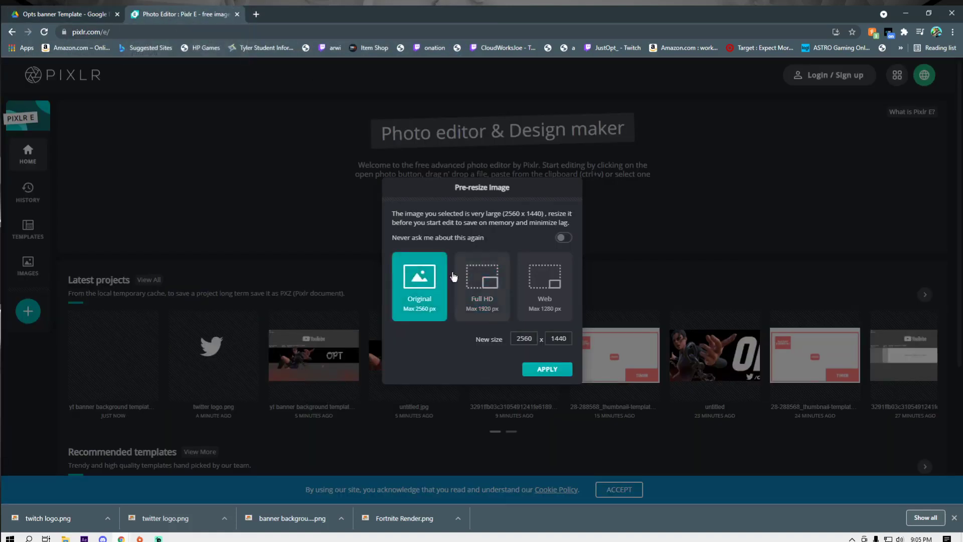
left_click(547, 369)
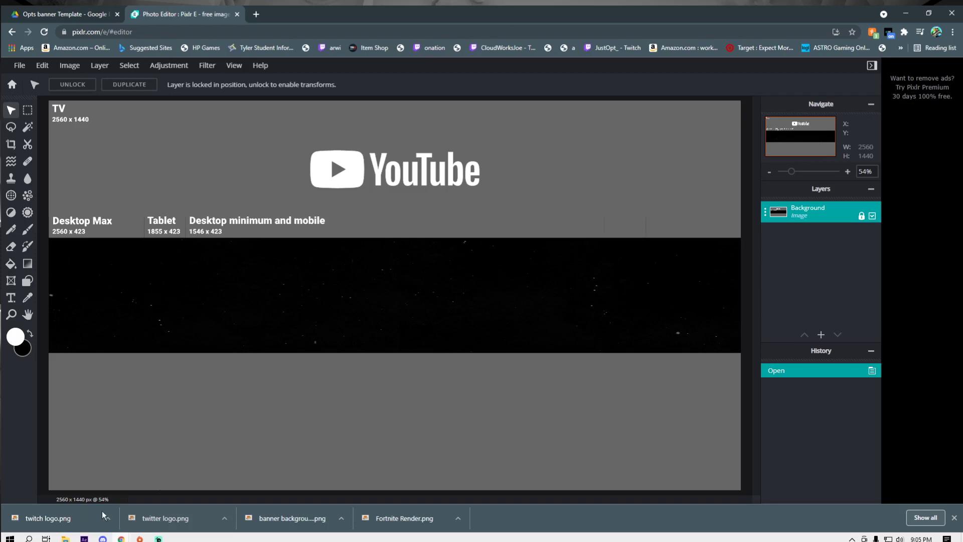
Add Fortnite Render.png to the current document as a layer, then scale it down and place it over the left part of the black strip.
left_click_drag(411, 522, 242, 311)
left_click(528, 289)
left_click_drag(418, 257, 251, 271)
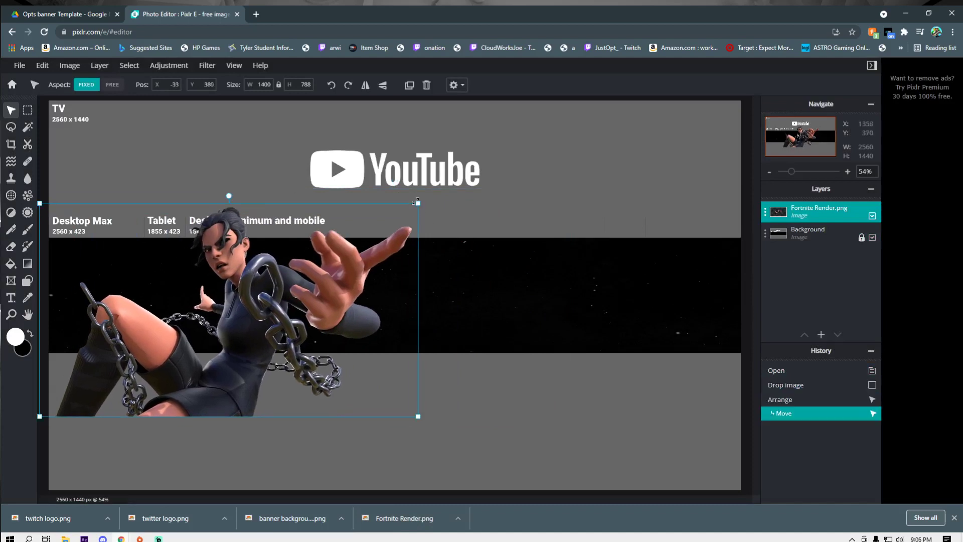
left_click_drag(418, 202, 337, 249)
left_click_drag(261, 331, 270, 297)
left_click(369, 222)
left_click(559, 349)
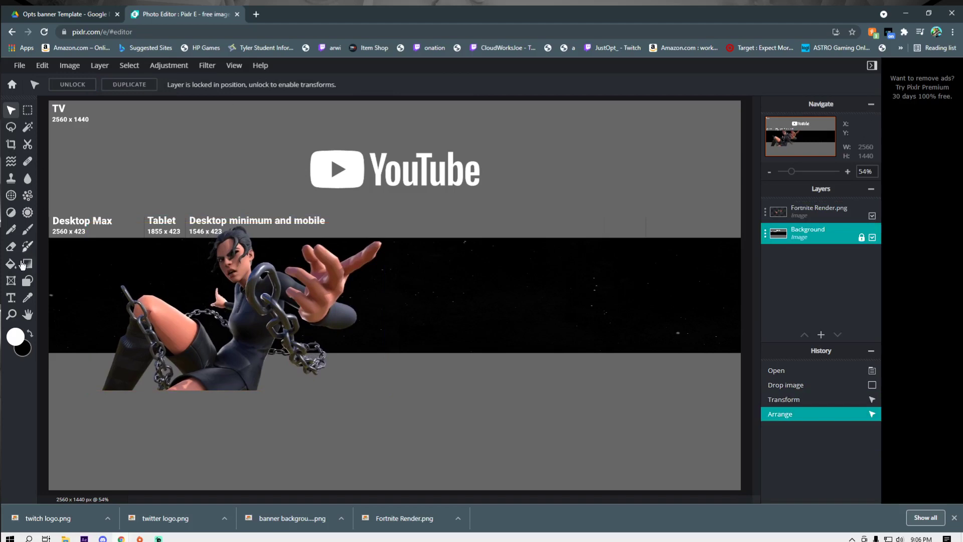
Add the Red Smoke image from the recent files to the current document as a layer.
mouse_move(110, 539)
left_click(66, 539)
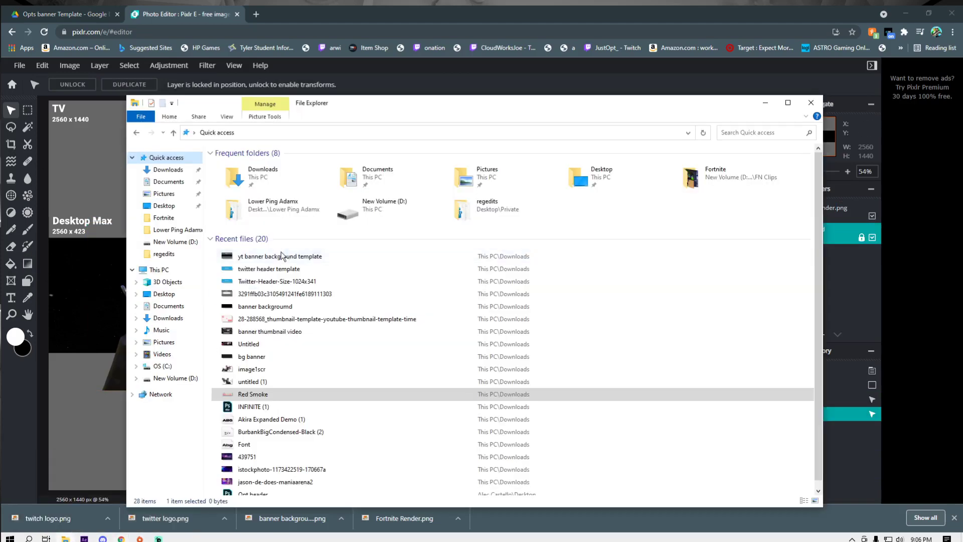
left_click_drag(251, 394, 101, 351)
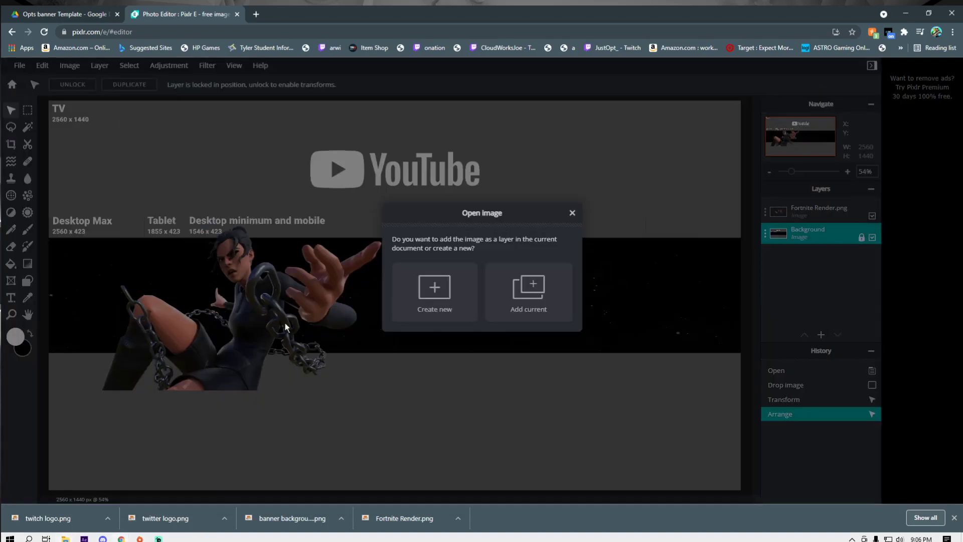
left_click(526, 290)
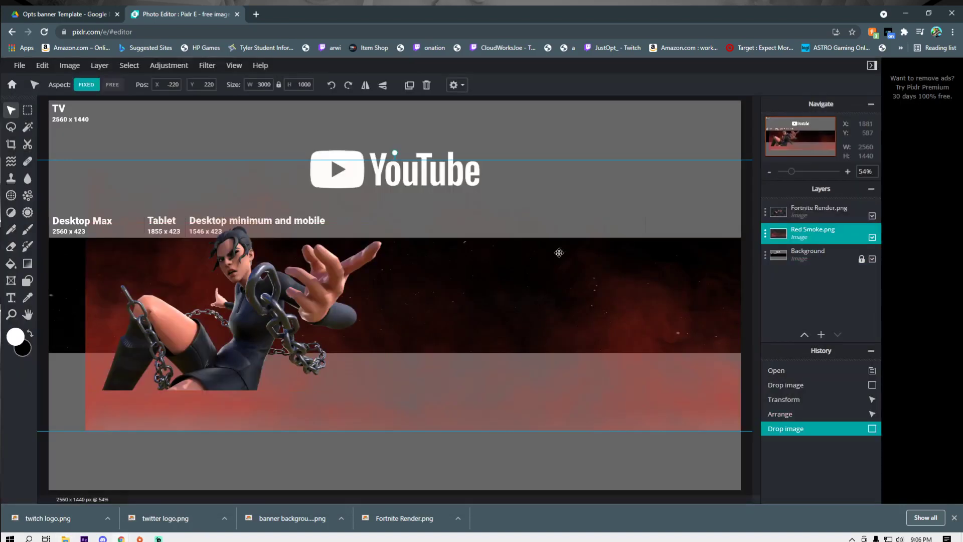
Enlarge the Red Smoke layer and move it down so the smoke spans the canvas width behind the character's lower part.
left_click_drag(87, 171, 147, 171)
left_click_drag(49, 160, 39, 157)
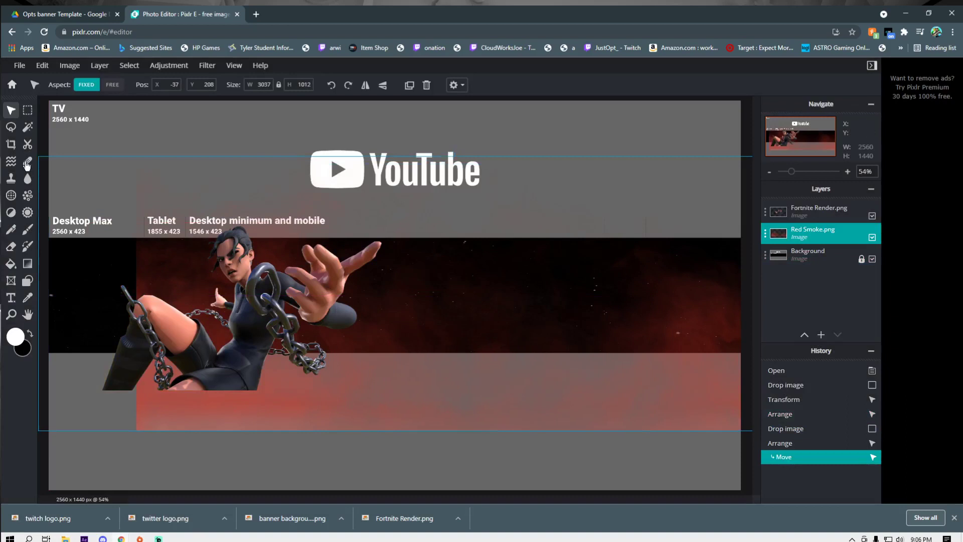
left_click_drag(178, 174, 268, 168)
left_click_drag(130, 151, 29, 157)
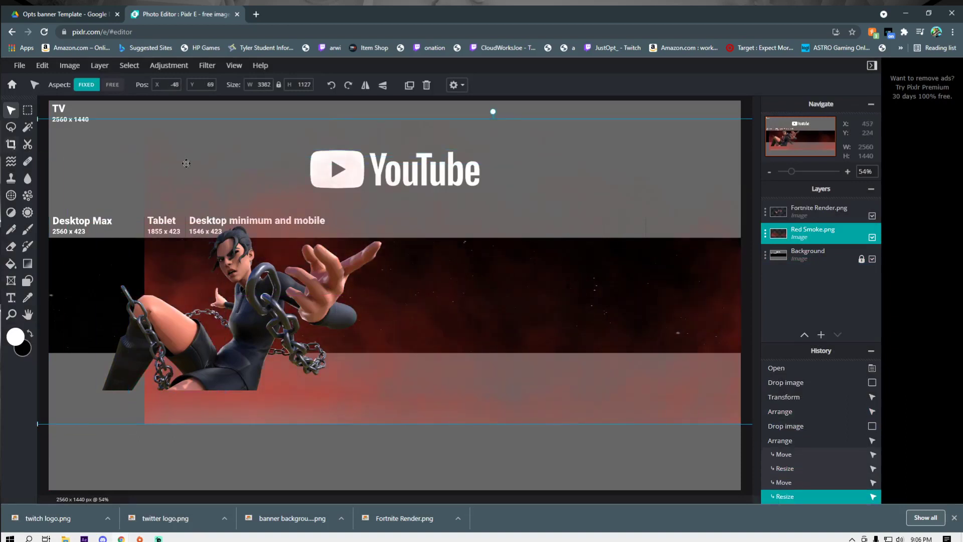
left_click_drag(223, 181, 133, 337)
left_click(266, 268)
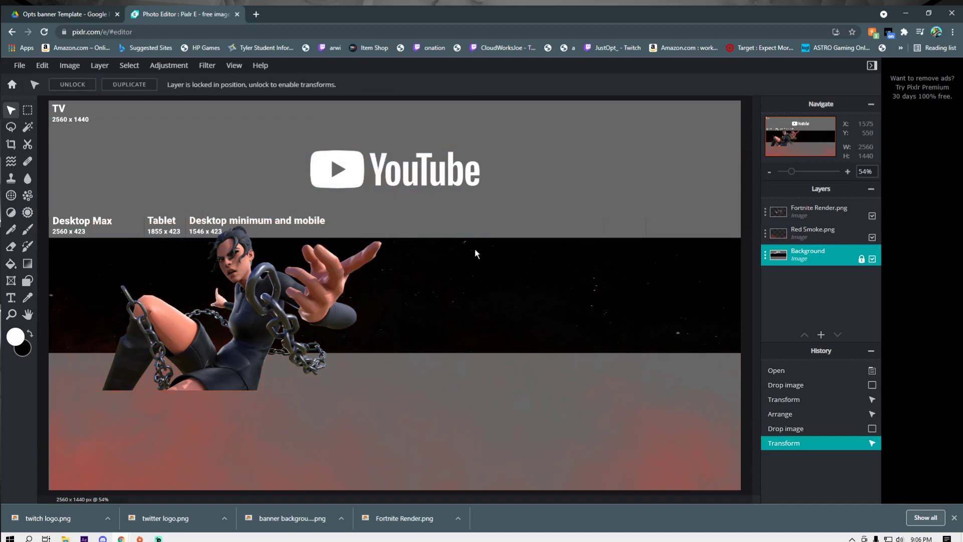
Add a text layer on the black strip reading "OPT".
left_click(11, 298)
left_click(429, 290)
left_click(547, 311)
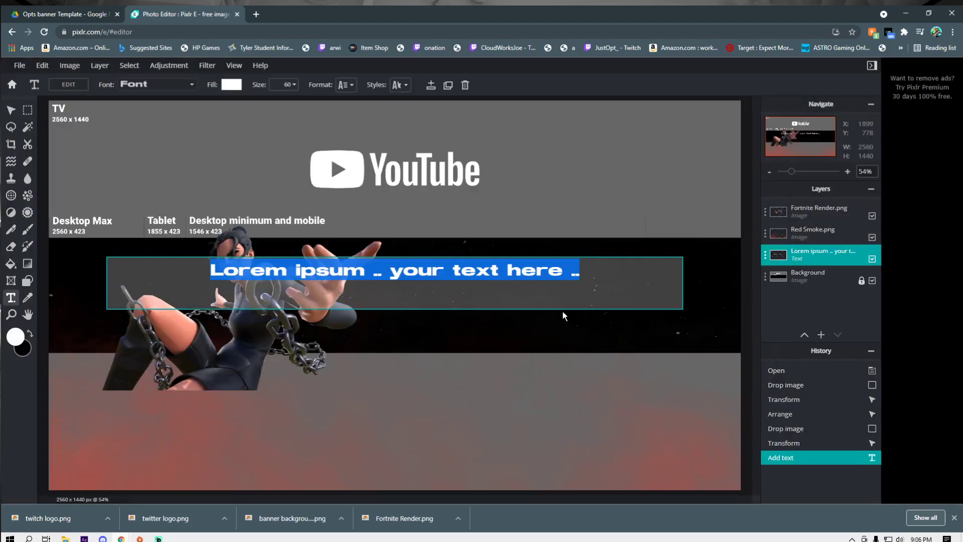
key("BackSpace")
type("OPT")
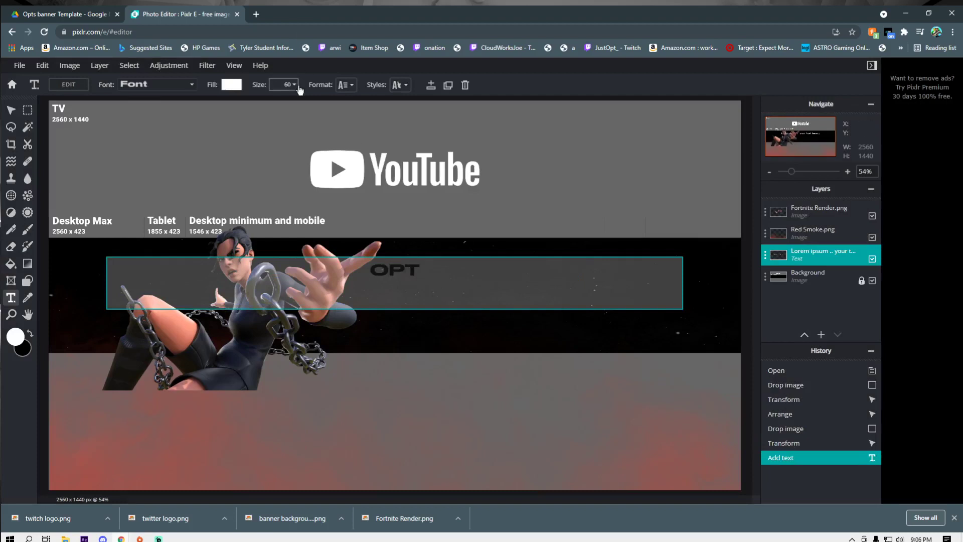
Set the OPT text size to 330 and position it on the black strip right of the character's hand.
left_click(297, 86)
left_click(295, 85)
left_click_drag(224, 101, 256, 101)
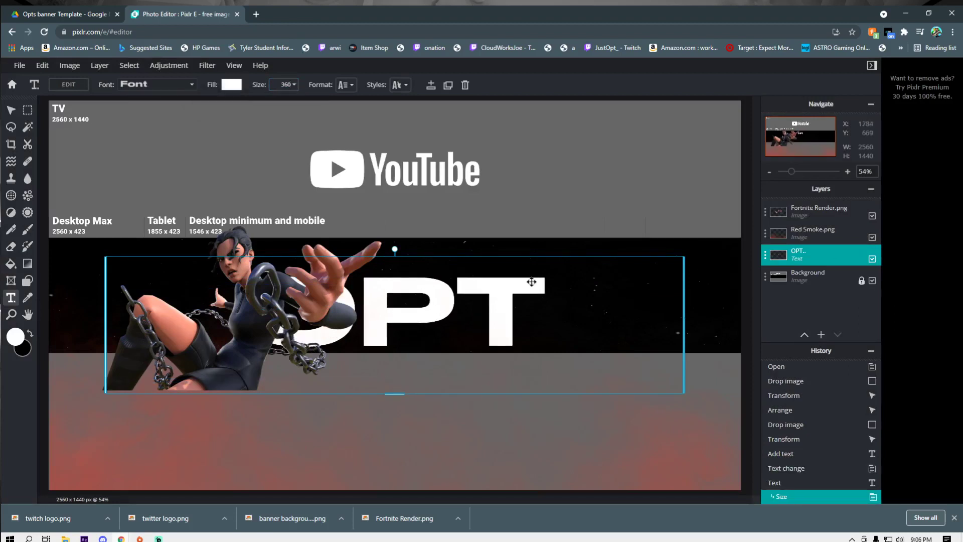
left_click_drag(245, 260, 400, 249)
left_click(290, 84)
left_click_drag(260, 101, 251, 102)
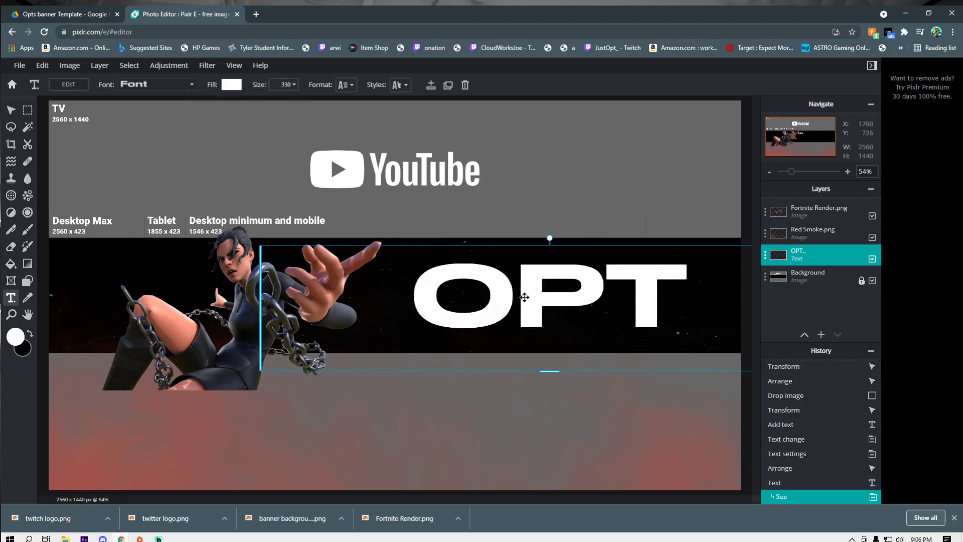
left_click_drag(534, 281, 520, 277)
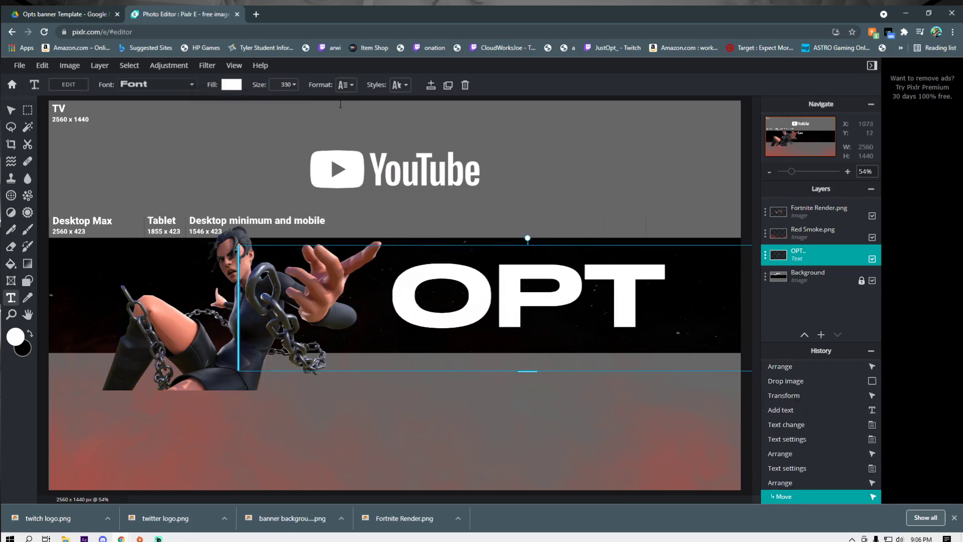
Change the OPT text's font to Monetta and reposition the text within the black strip.
left_click(167, 87)
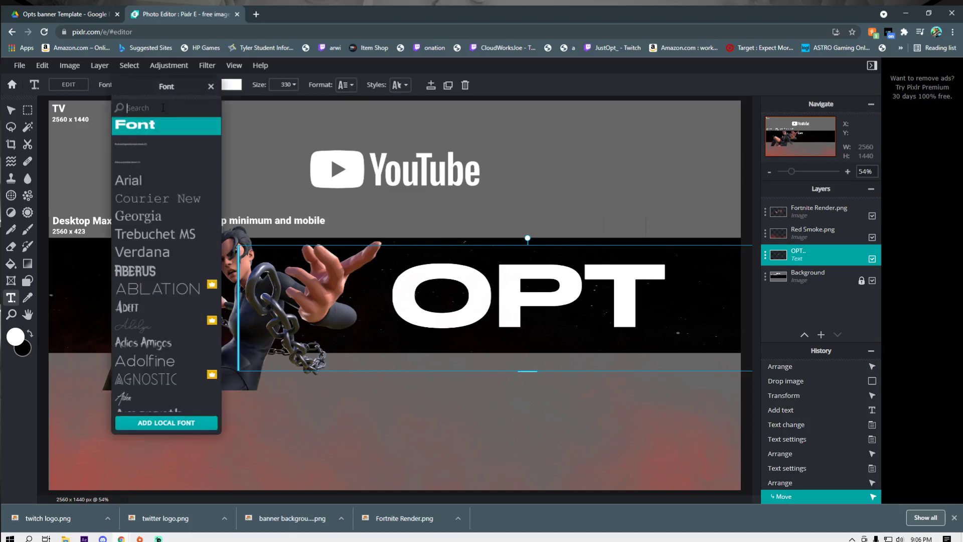
type("mo")
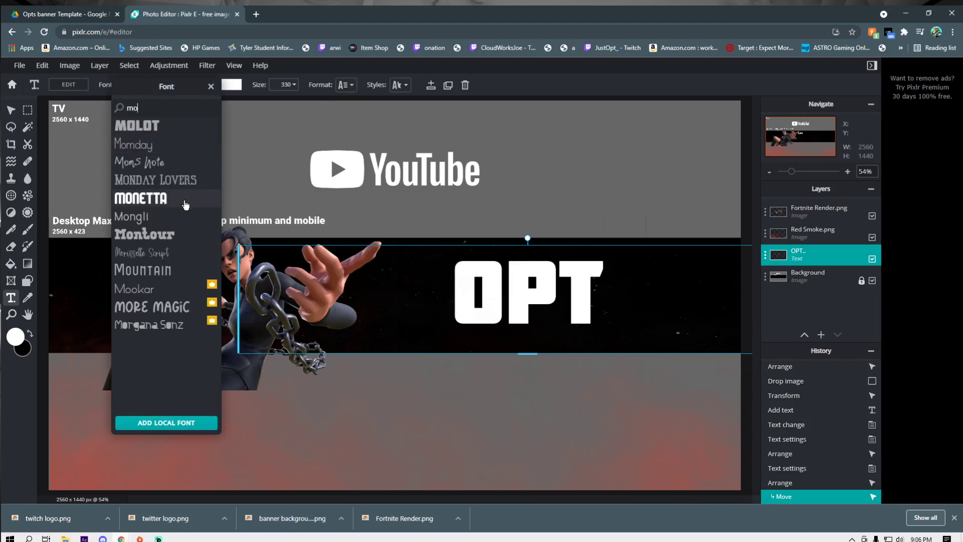
left_click(184, 204)
left_click_drag(523, 285, 534, 268)
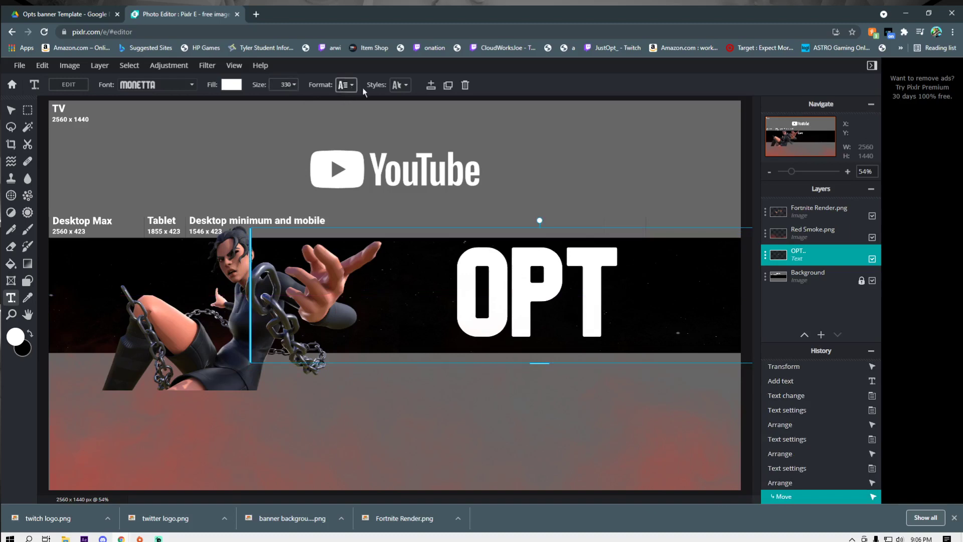
Apply a shadow to the OPT text with blur 29, distance 39 and opacity 51.
left_click(399, 89)
left_click(443, 190)
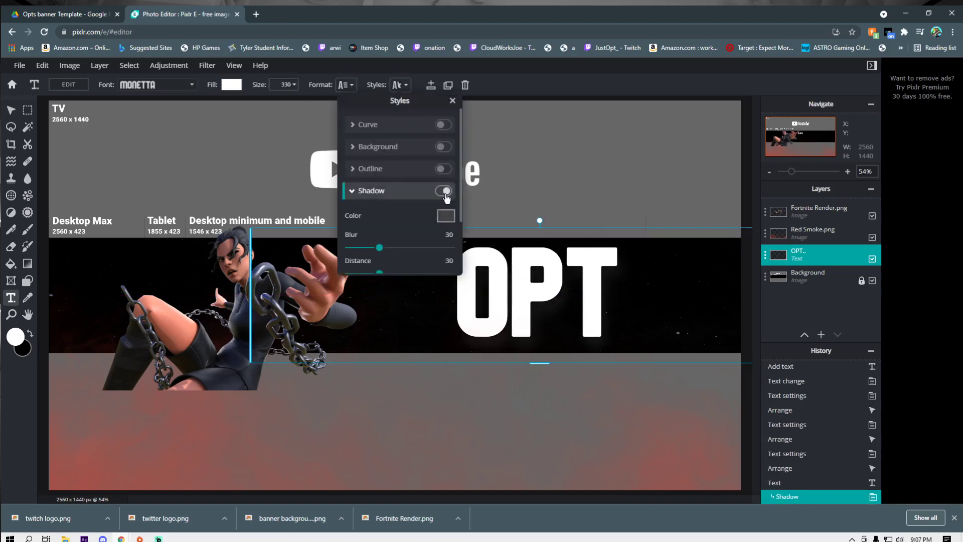
scroll(392, 254, "down", 2)
scroll(396, 258, "down", 1)
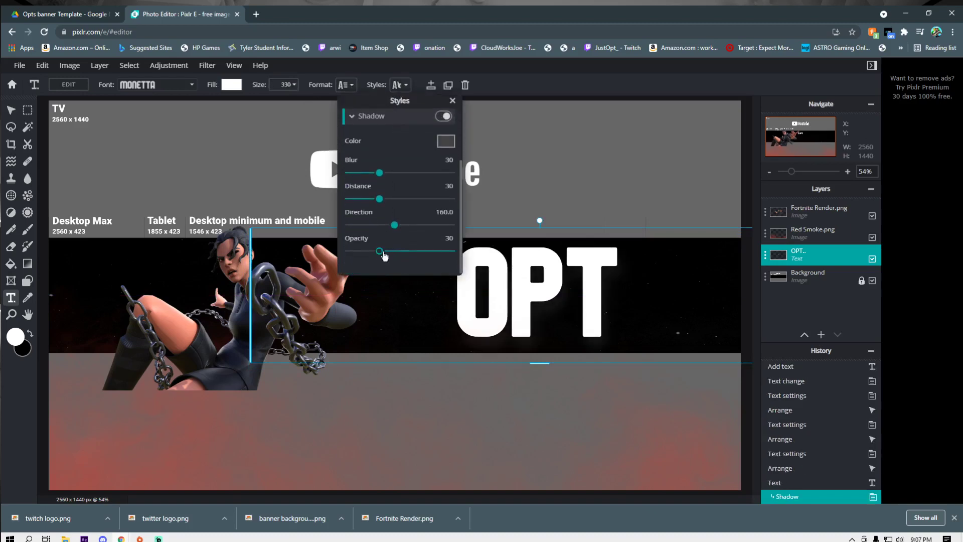
left_click_drag(380, 252, 401, 252)
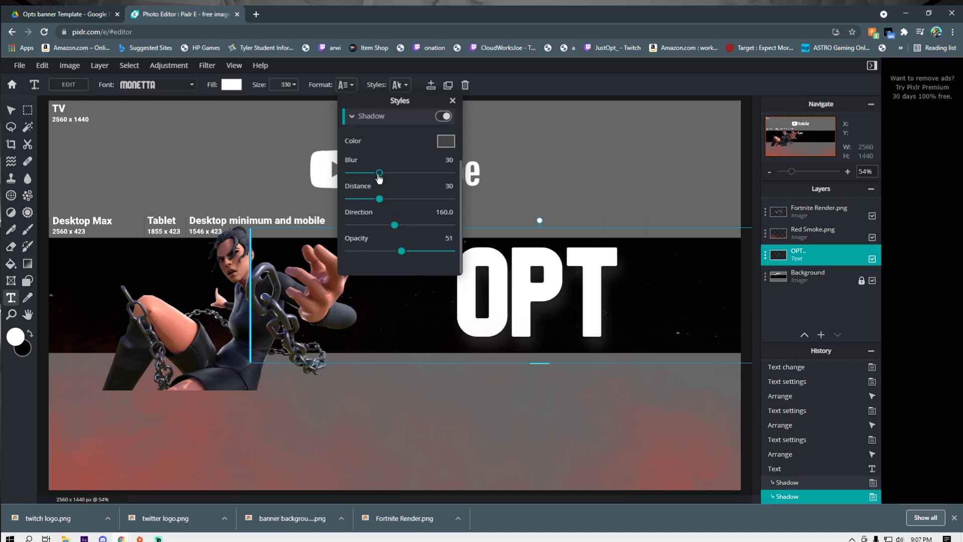
left_click_drag(379, 173, 388, 201)
scroll(354, 185, "up", 2)
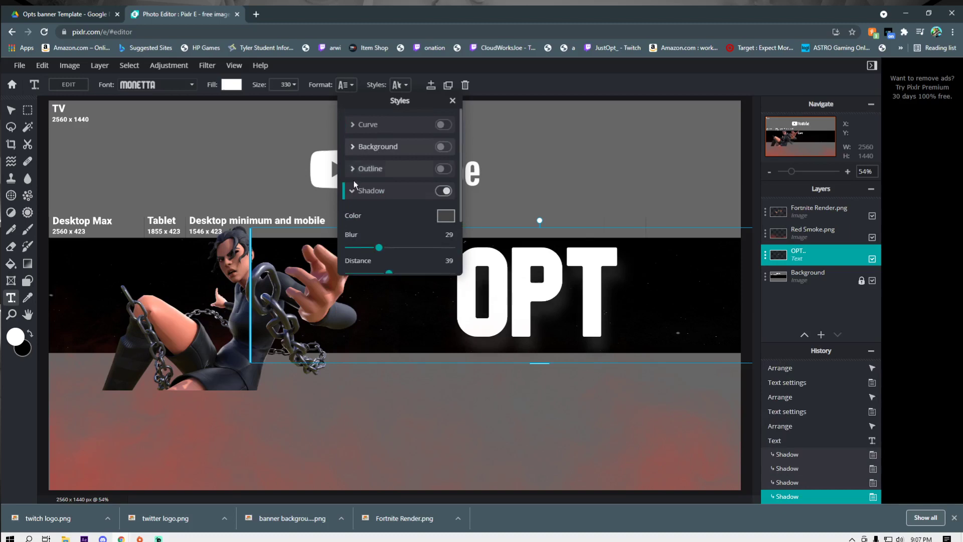
Turn off the OPT text's shadow and make the text italic.
left_click(354, 190)
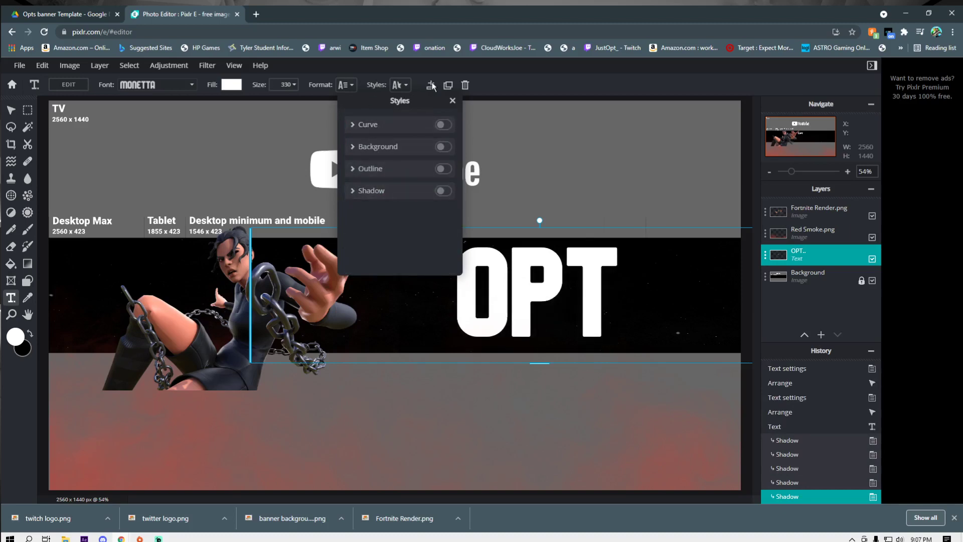
left_click(344, 86)
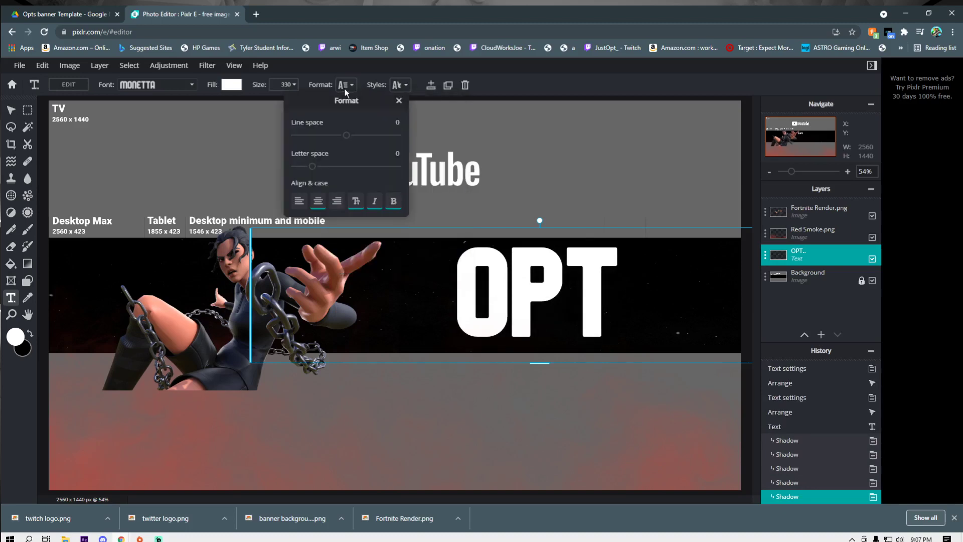
left_click(376, 201)
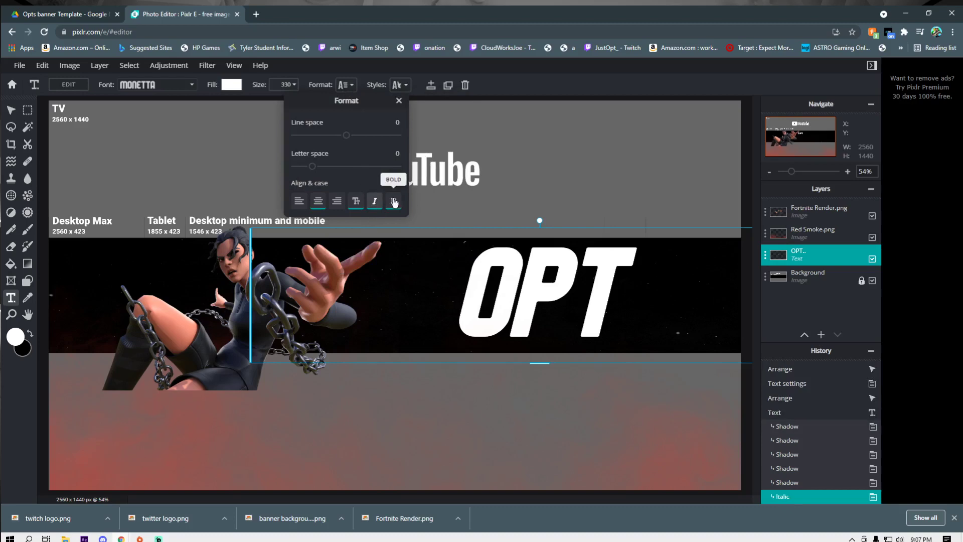
Turn the OPT text's shadow back on and raise its opacity slightly.
left_click(399, 85)
left_click(437, 195)
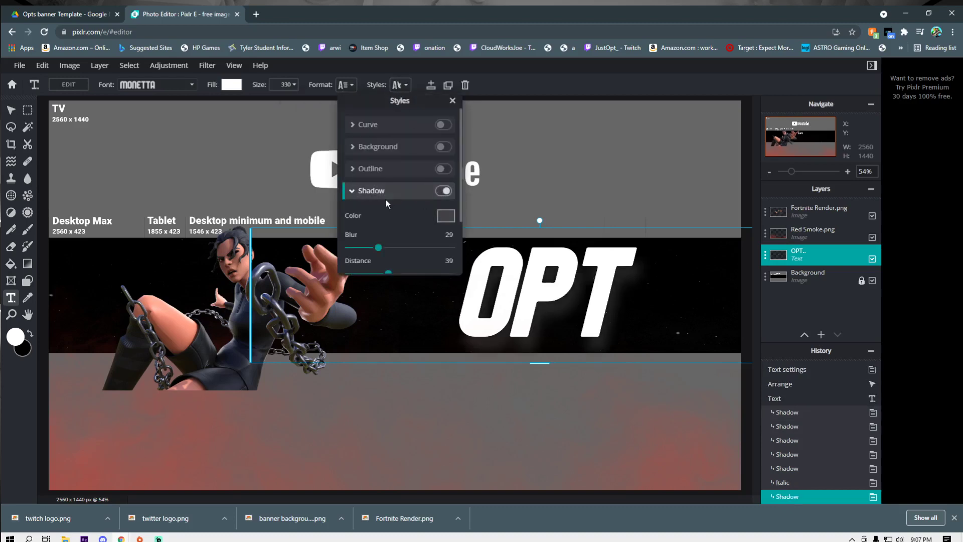
scroll(396, 201, "down", 2)
left_click_drag(402, 253, 408, 254)
Nudge the OPT text slightly down and to the left on the black strip, then deselect it.
left_click(488, 303)
mouse_move(508, 267)
left_mouse_down()
mouse_move(488, 270)
mouse_move(500, 271)
left_mouse_up()
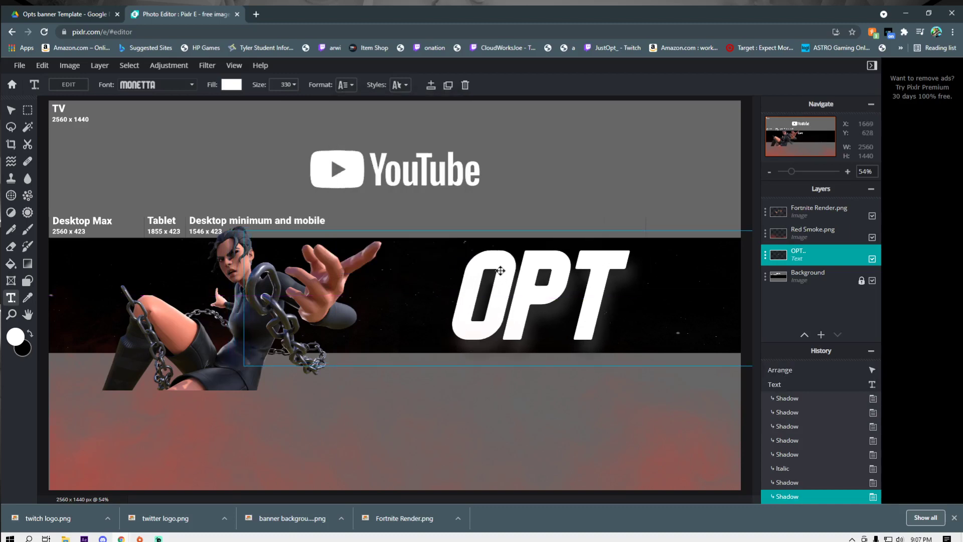
left_click(527, 372)
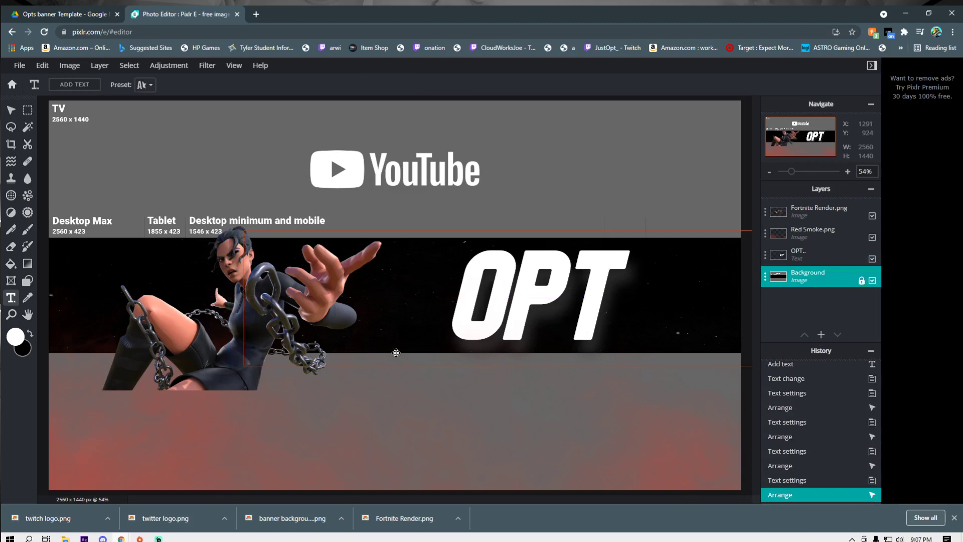
Add twitter logo.png to the banner as a new layer and select that layer.
left_click_drag(155, 526, 378, 281)
left_click(540, 290)
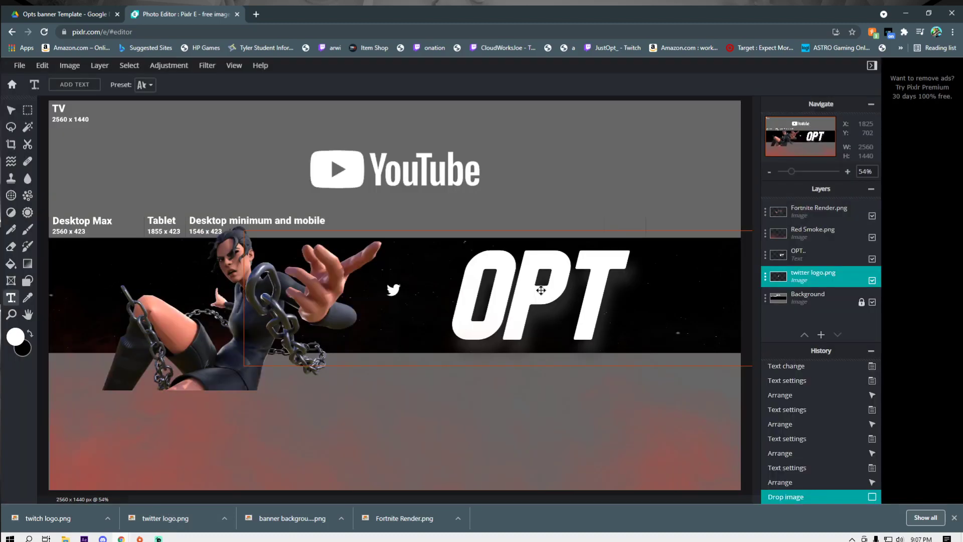
left_click(392, 289)
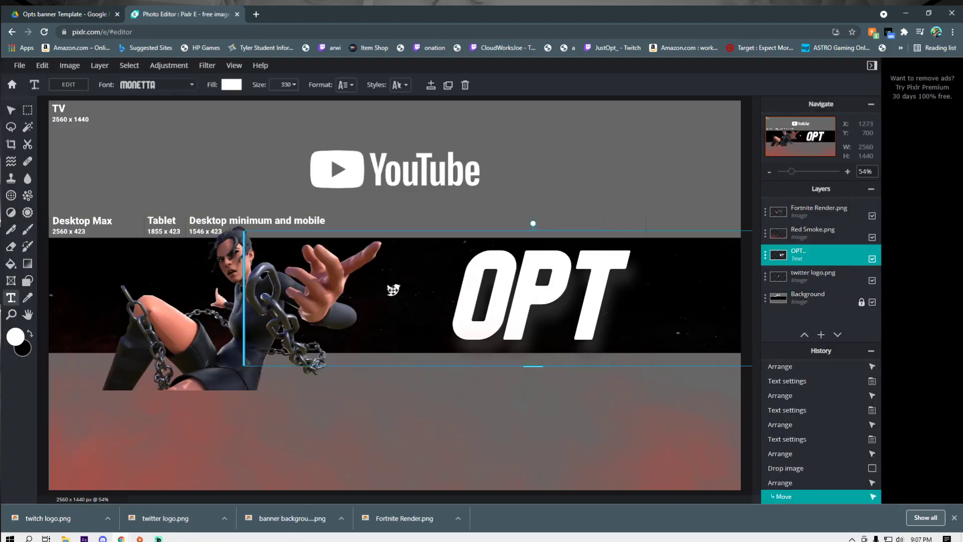
left_click(805, 276)
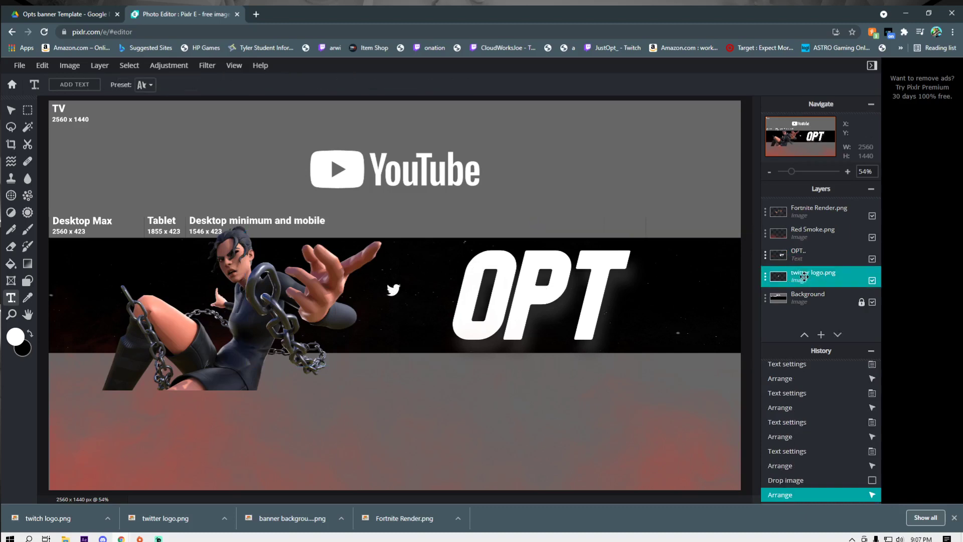
Move the OPT text off the black strip, up beside the YouTube logo, to clear the area around the Twitter logo.
left_click_drag(485, 282, 507, 152)
left_click(396, 289)
left_click(803, 275)
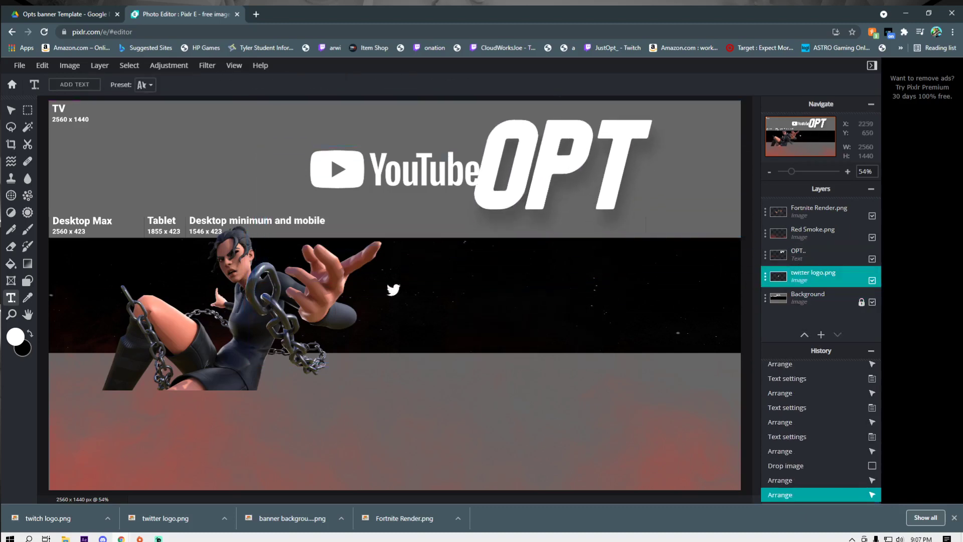
left_click(394, 291)
left_click(504, 311)
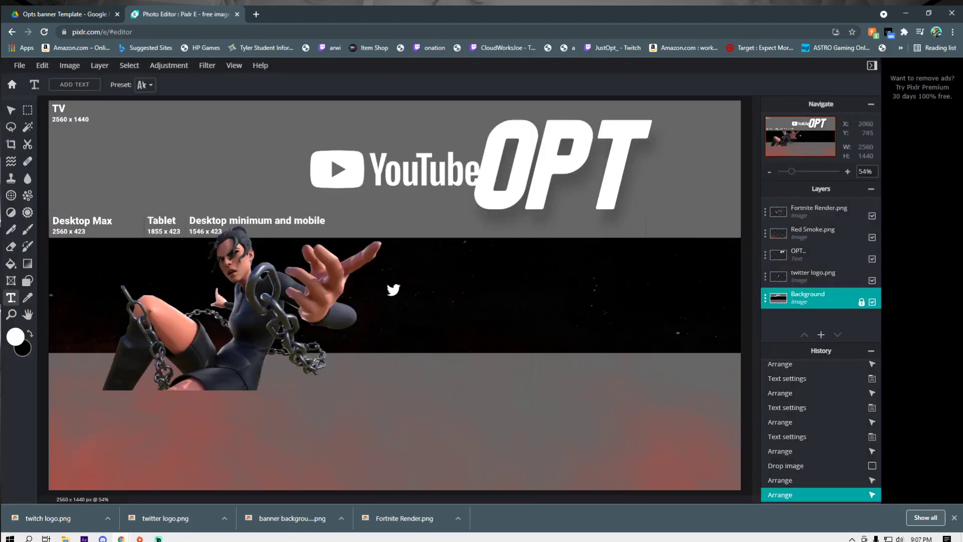
Resize the Twitter logo layer to about 206 × 206 px and place it near the right end of the black strip.
left_click(11, 110)
mouse_move(393, 289)
left_mouse_down()
mouse_move(411, 311)
mouse_move(408, 298)
mouse_move(391, 296)
left_mouse_up()
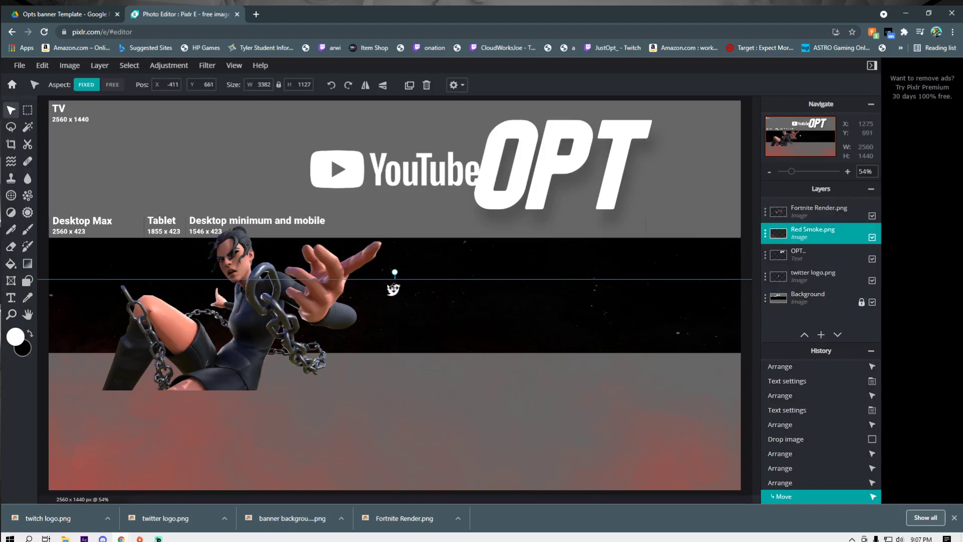
left_click(813, 276)
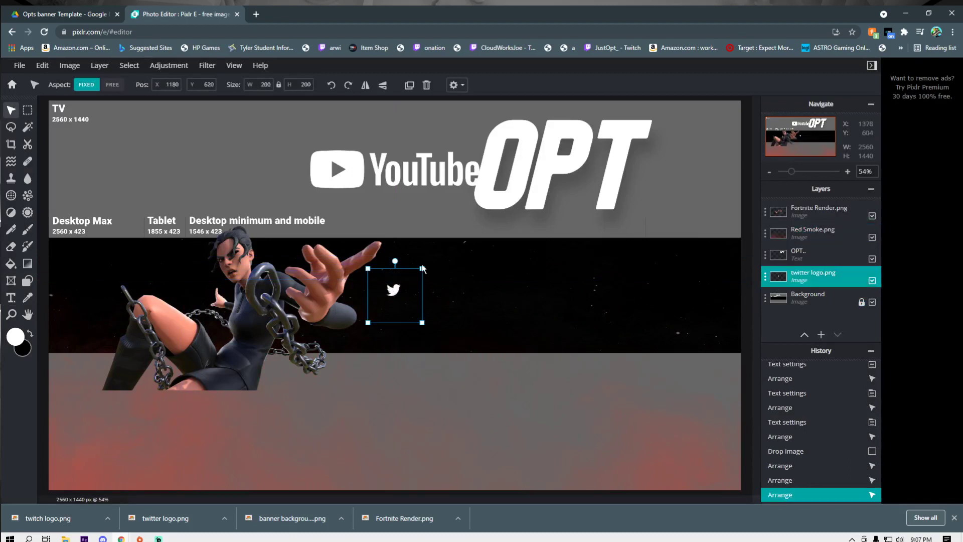
left_click(423, 270)
left_click(416, 270)
left_click_drag(422, 269, 682, 268)
left_click_drag(629, 226, 691, 271)
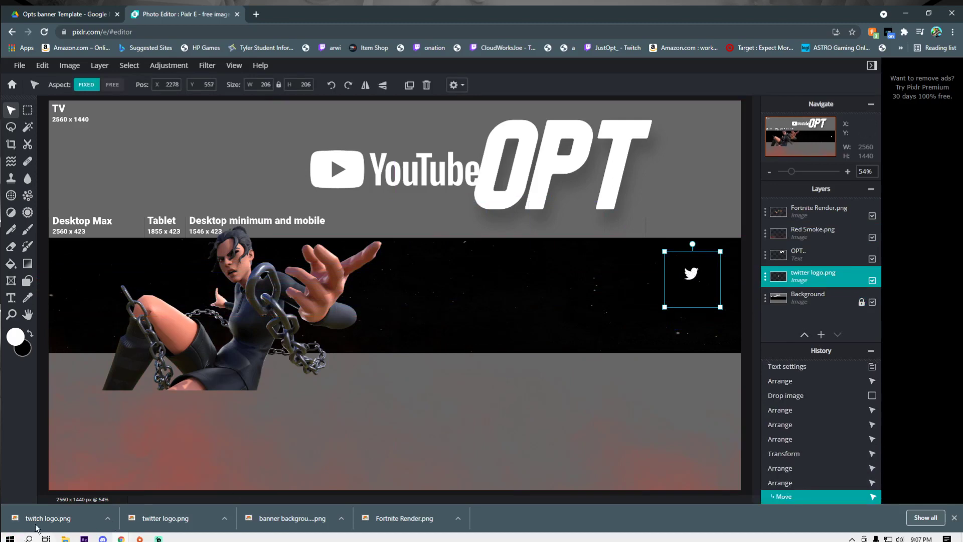
Add twitch logo.png as a layer, resize it and place it directly below the Twitter logo.
left_click_drag(63, 523, 529, 287)
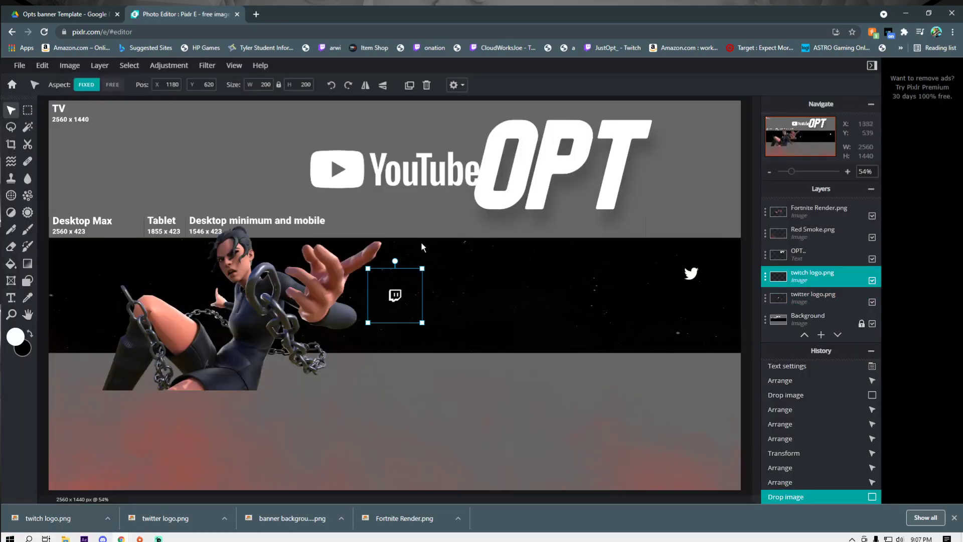
left_click_drag(423, 265, 671, 210)
left_click_drag(643, 243, 691, 320)
Move the OPT text back onto the black strip and shift the Fortnite render slightly to the right.
left_click_drag(216, 442, 216, 409)
left_click_drag(546, 158, 519, 287)
left_click_drag(611, 423, 611, 424)
left_click_drag(263, 292, 276, 291)
left_click(516, 420)
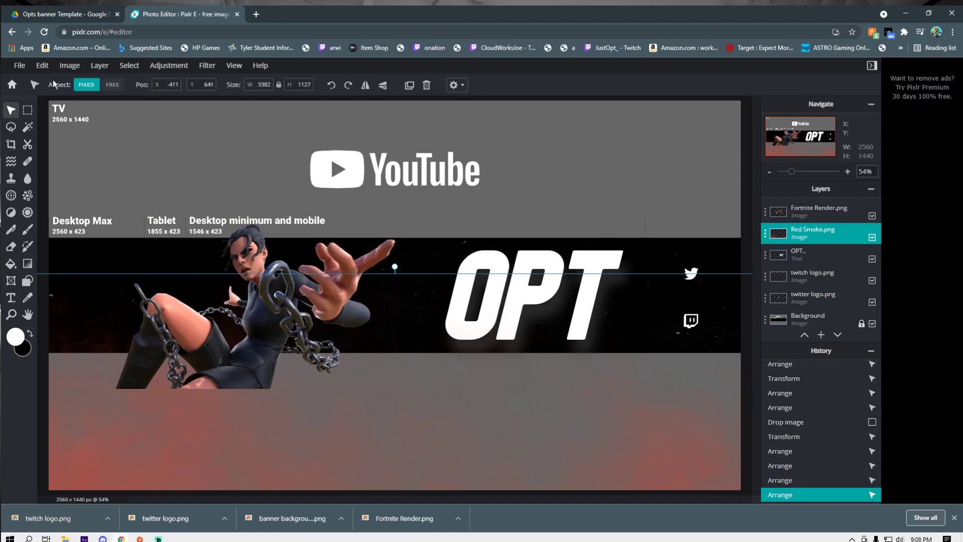
Save the banner as a 2560 × 1440 PNG named "yt banner background template".
left_click(19, 65)
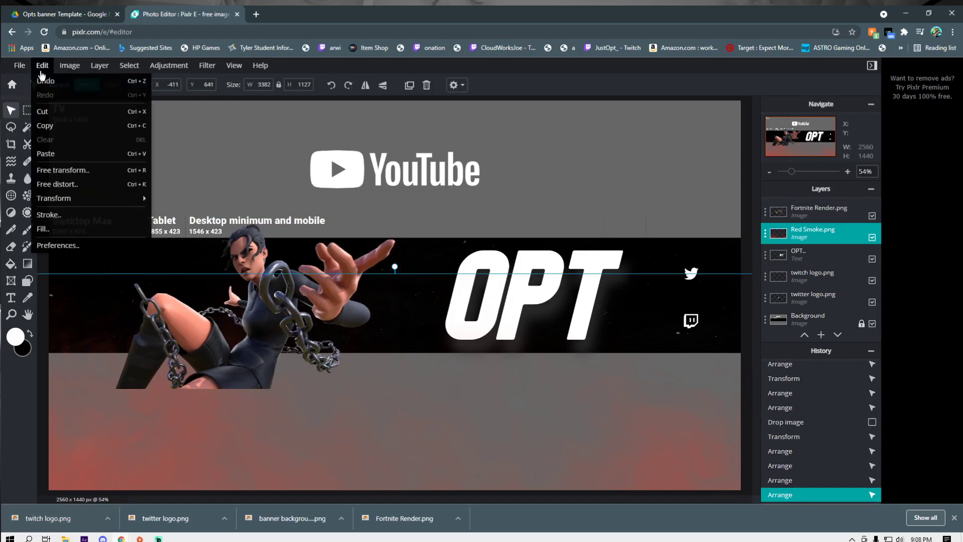
left_click(17, 65)
left_click(15, 66)
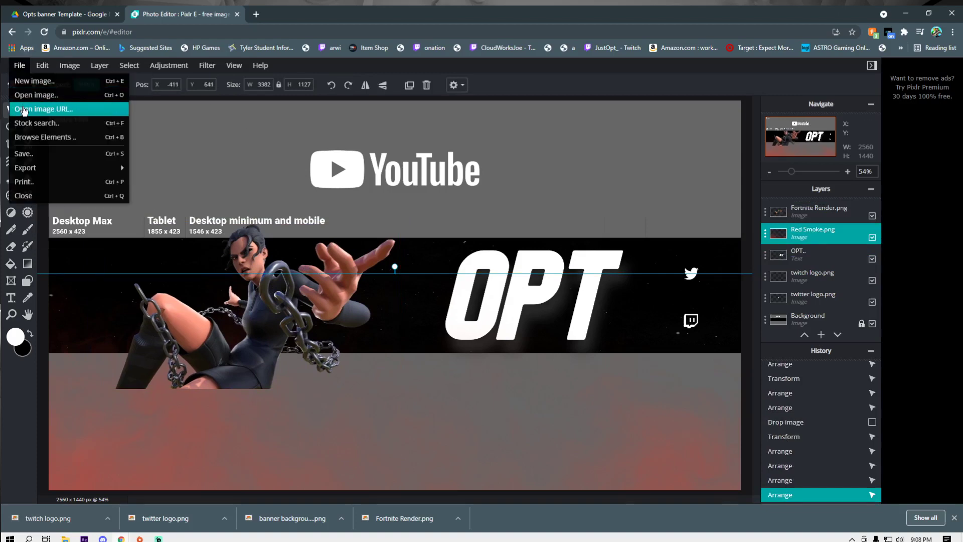
left_click(40, 159)
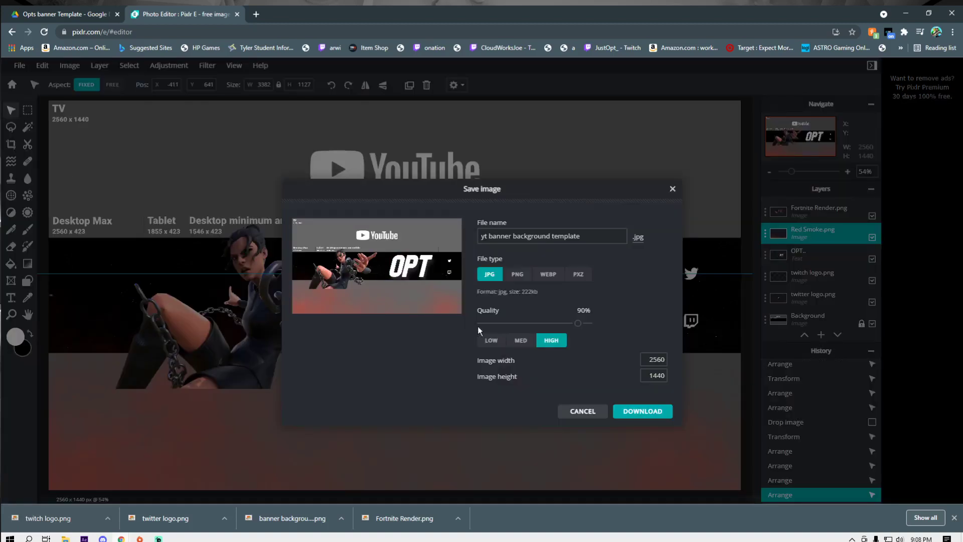
left_click(517, 275)
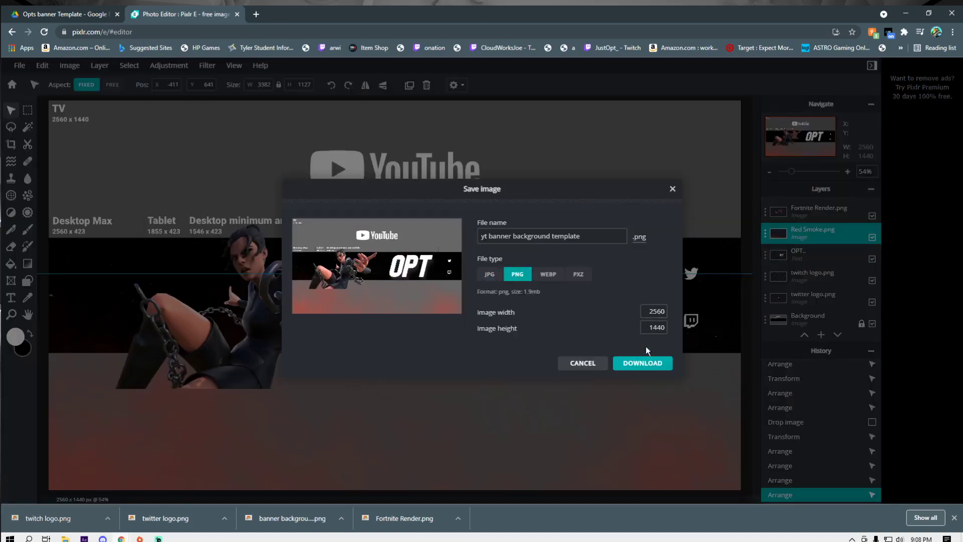
left_click(661, 365)
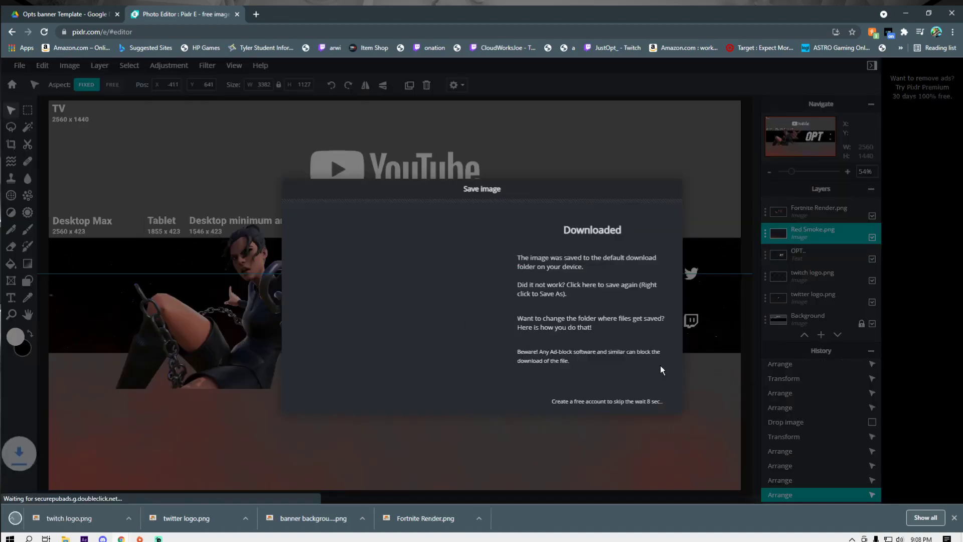
Open YouTube in a new browser tab and show the account options for the channel.
left_click(256, 14)
type("you")
key("Return")
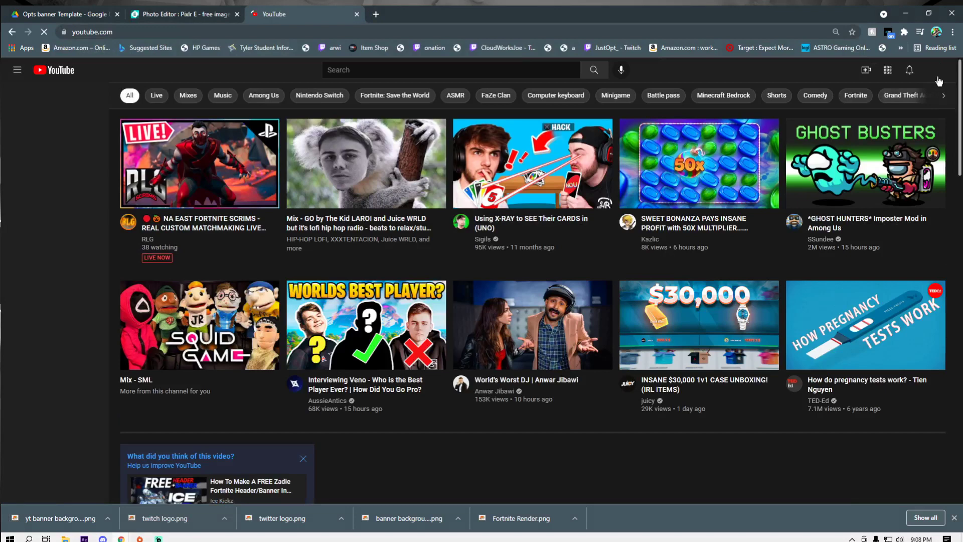
left_click(936, 69)
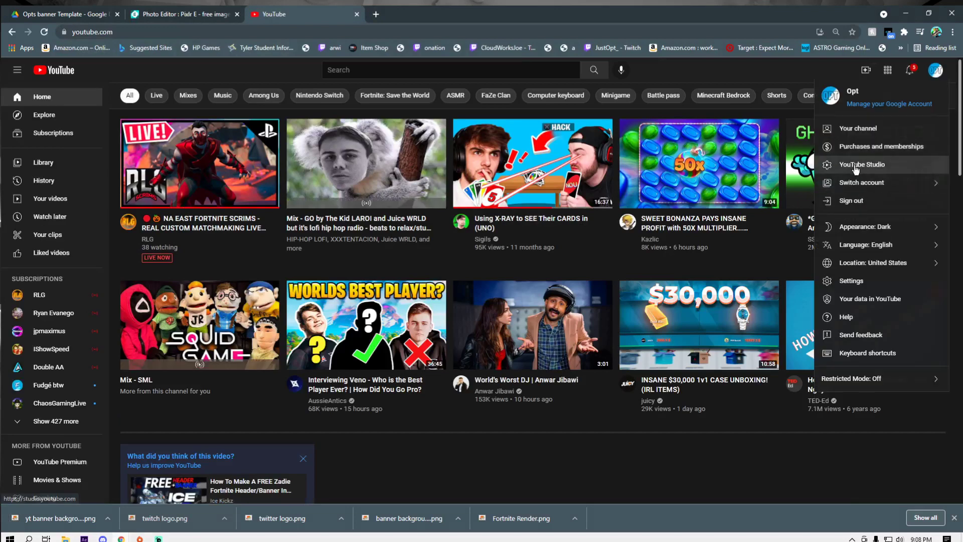
Return to Pixlr E, dismiss the save dialog and open the twitter header template image from Downloads.
left_click(179, 13)
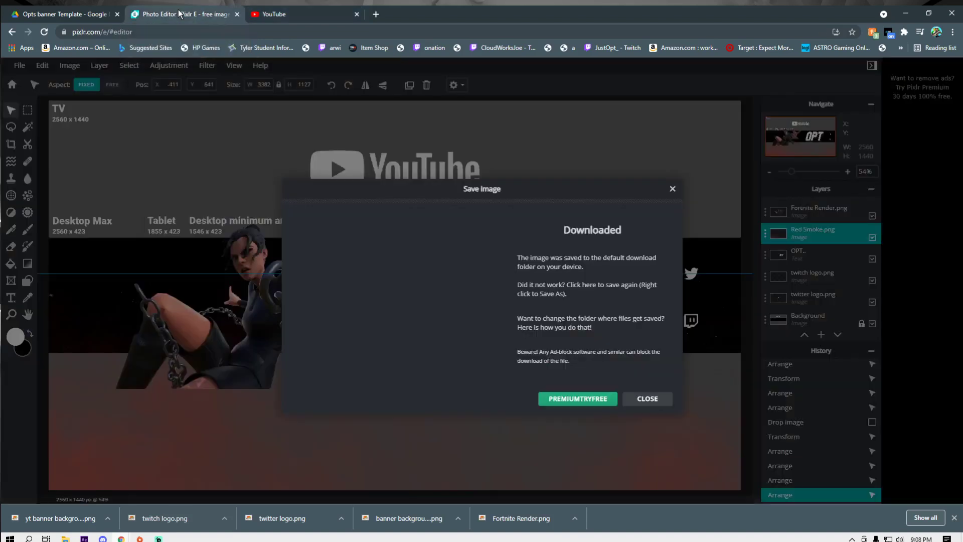
left_click(672, 189)
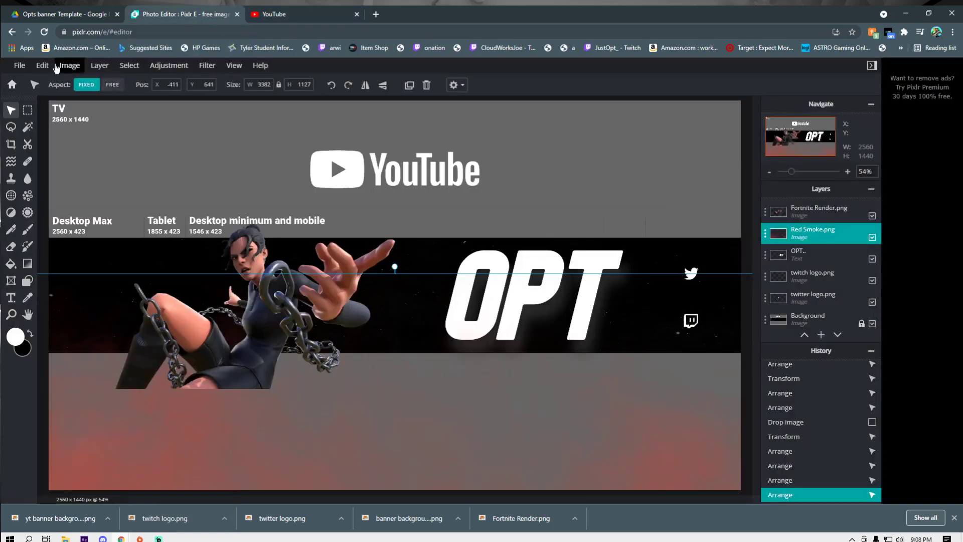
left_click(12, 84)
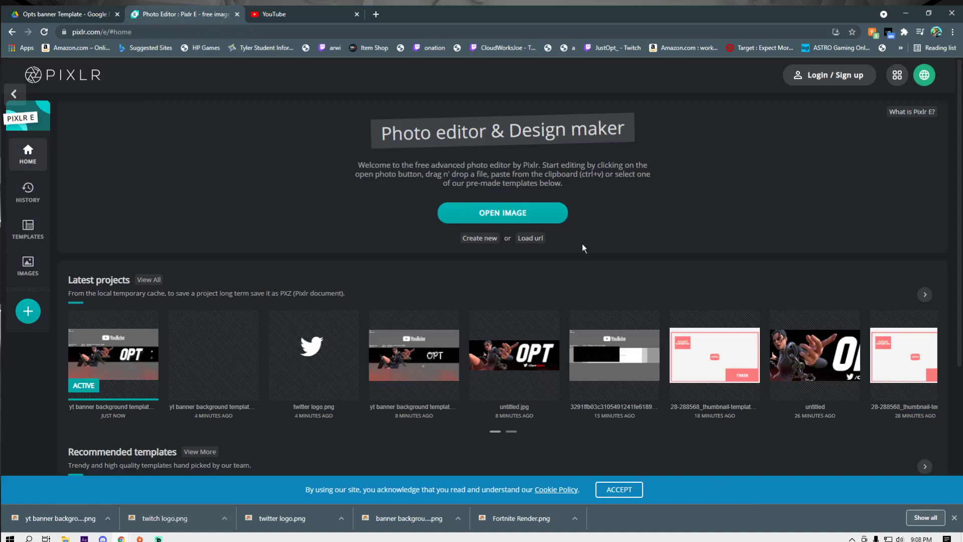
left_click(514, 214)
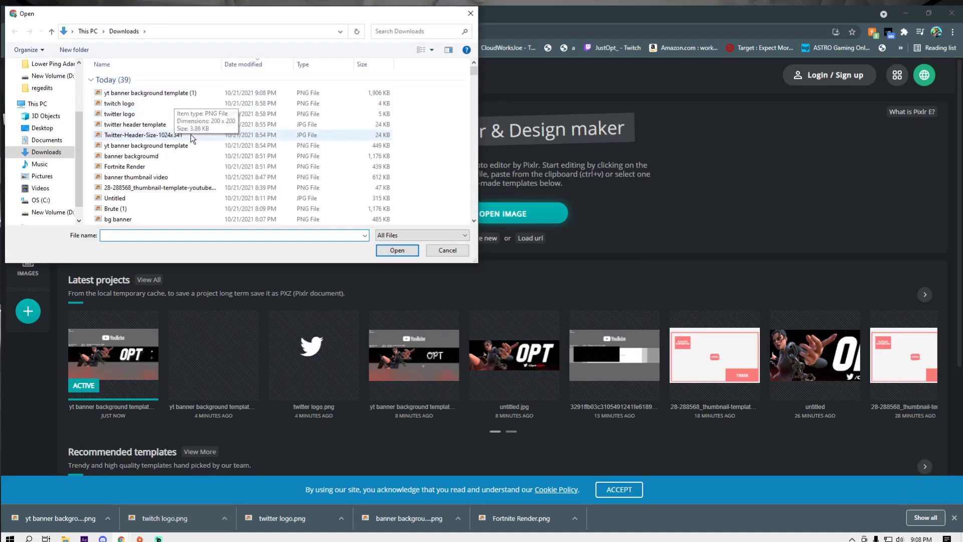
left_click(206, 126)
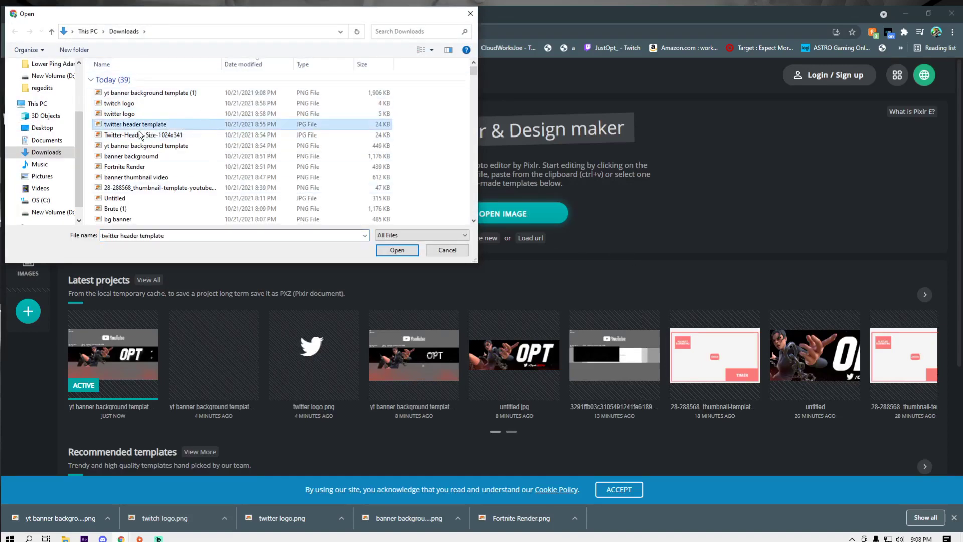
left_click(397, 250)
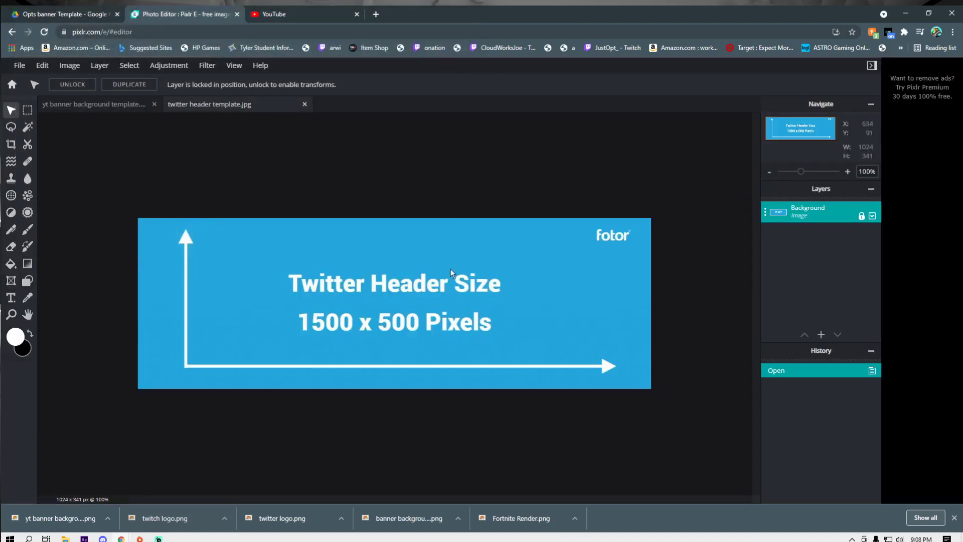
Download the banner background from the Google Drive folder and add it as a layer over the Twitter header template.
left_click(80, 13)
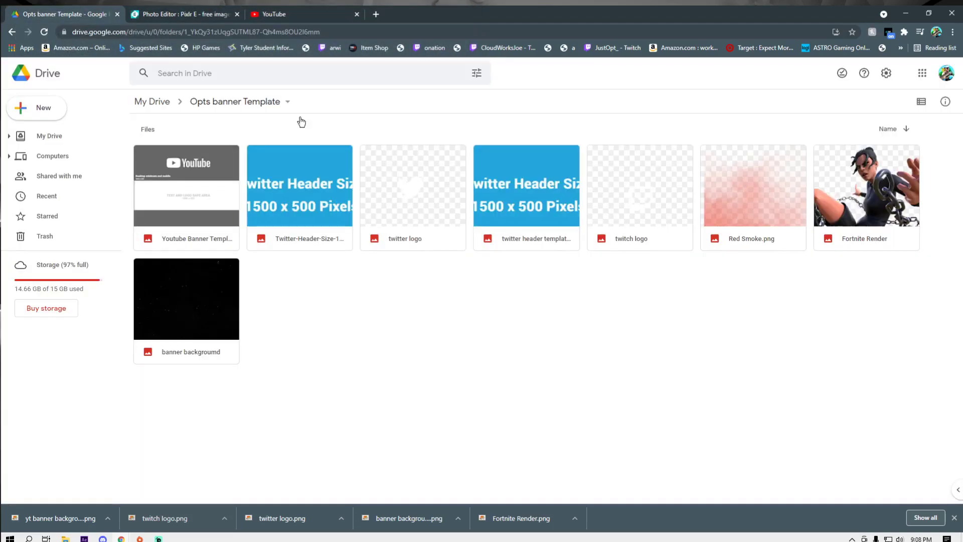
right_click(201, 341)
left_click(291, 459)
left_click(173, 21)
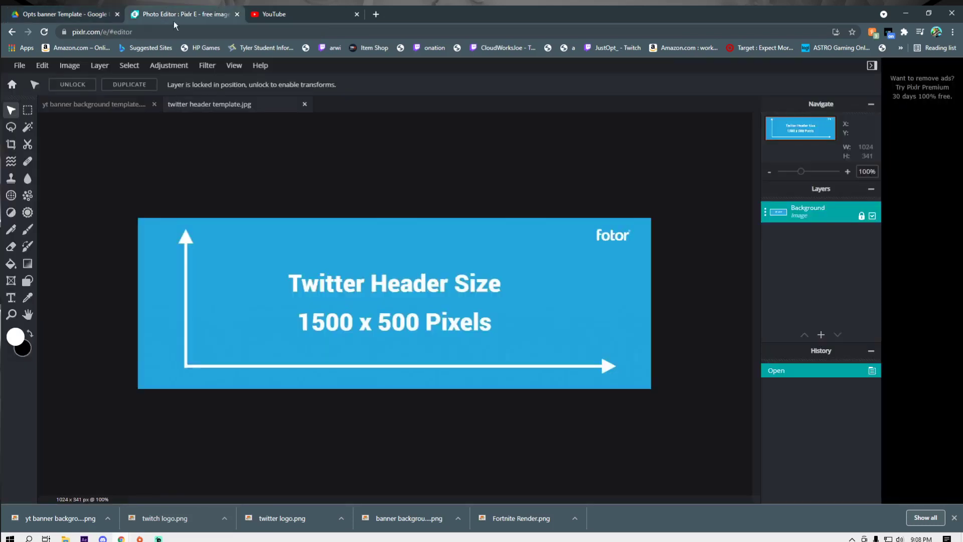
left_click_drag(50, 518, 488, 311)
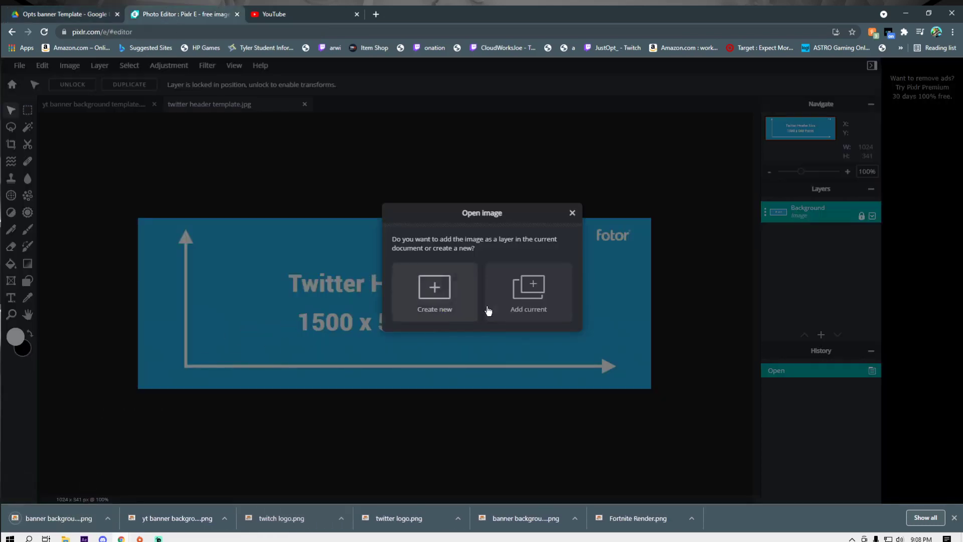
left_click(489, 310)
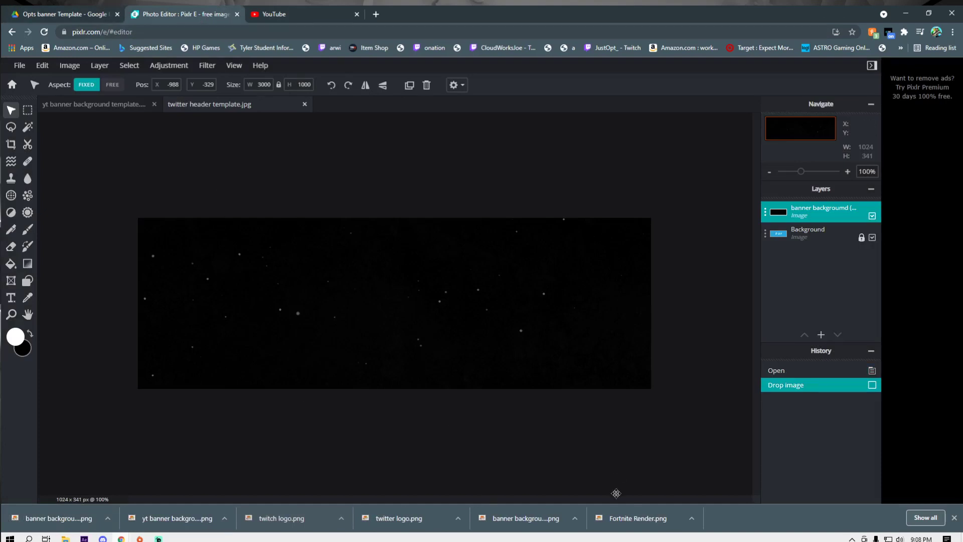
Add Fortnite Render.png as a layer, resize it to about 647 × 364 px and place it on the header's left side.
left_click_drag(634, 518, 544, 300)
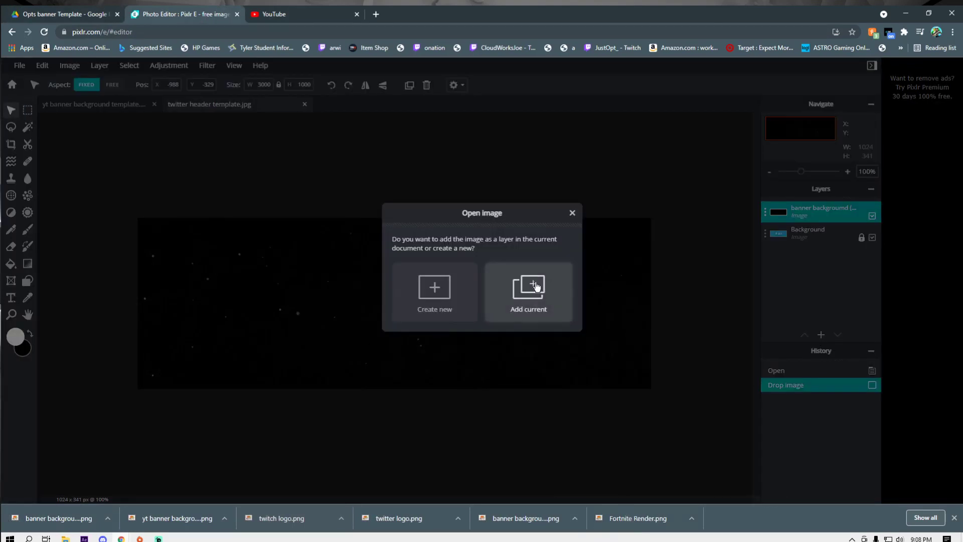
left_click(531, 288)
left_click_drag(451, 274, 545, 351)
left_click_drag(139, 185, 522, 375)
left_click_drag(618, 468, 198, 280)
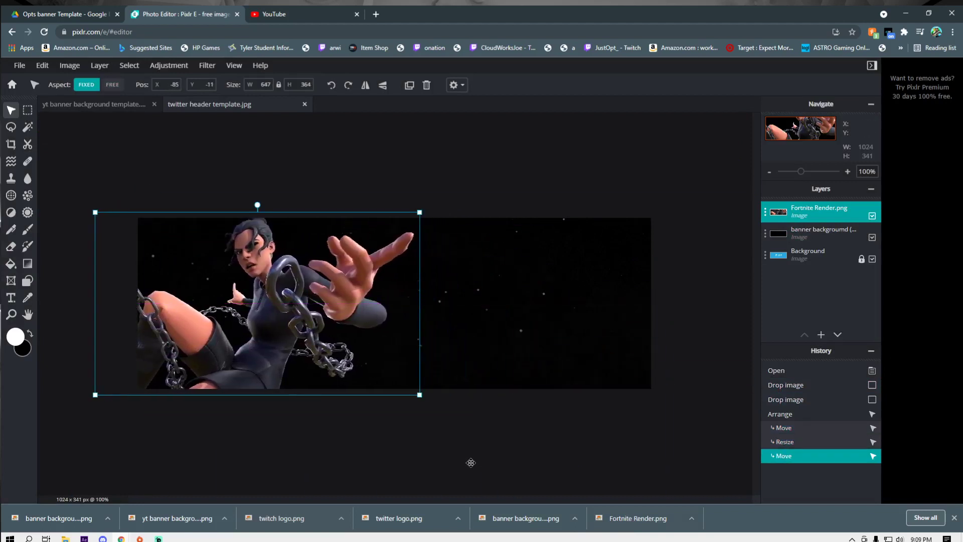
left_click(471, 461)
left_click_drag(478, 274, 482, 287)
left_click_drag(284, 286, 275, 285)
left_click(324, 475)
Add twitch logo.png as a layer, shrink it to about 148 × 148 px and place it near the header's bottom centre.
left_click_drag(337, 518, 406, 300)
left_click(527, 291)
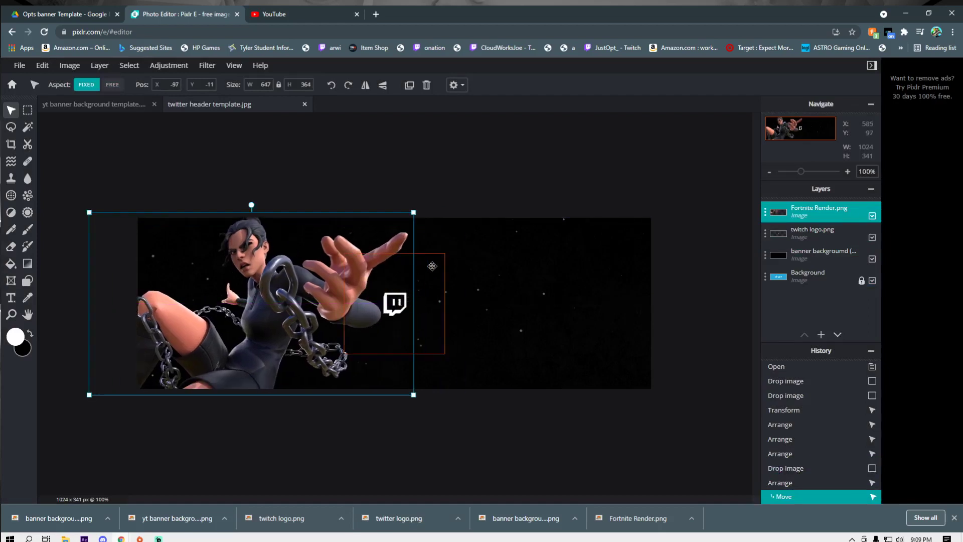
left_click_drag(432, 266, 514, 296)
left_click_drag(475, 352, 468, 366)
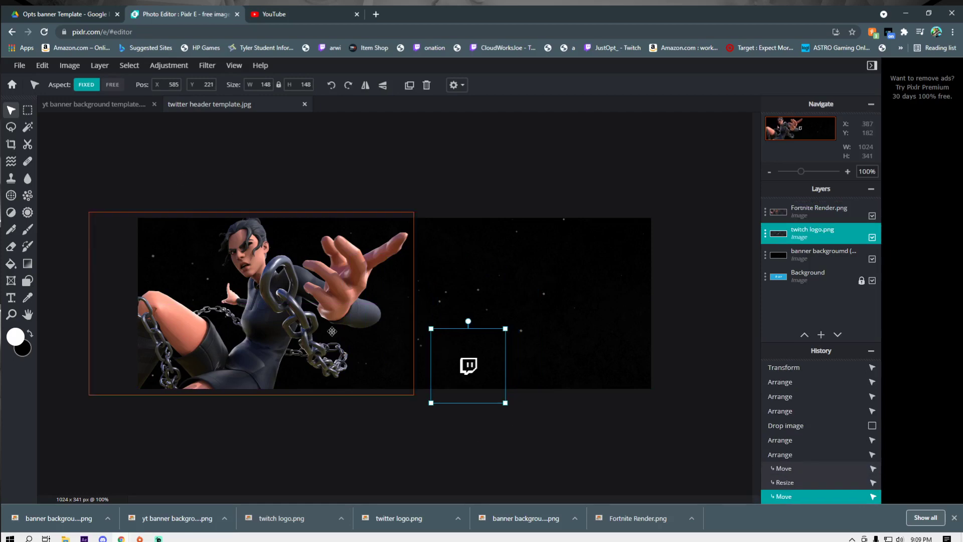
Add a text layer reading OPT to the Twitter header and set its font to Monetta.
left_click(11, 297)
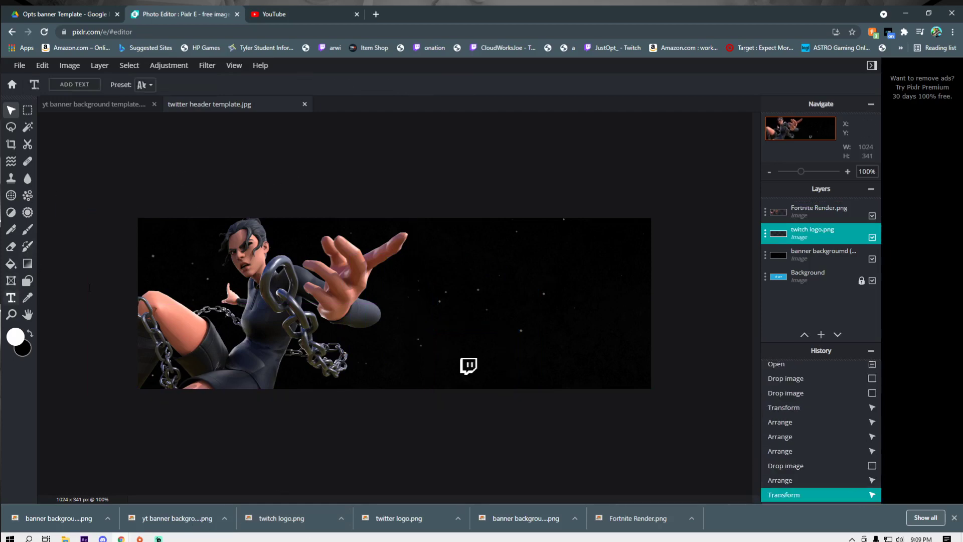
left_click(481, 297)
left_click(546, 311)
left_click(519, 293)
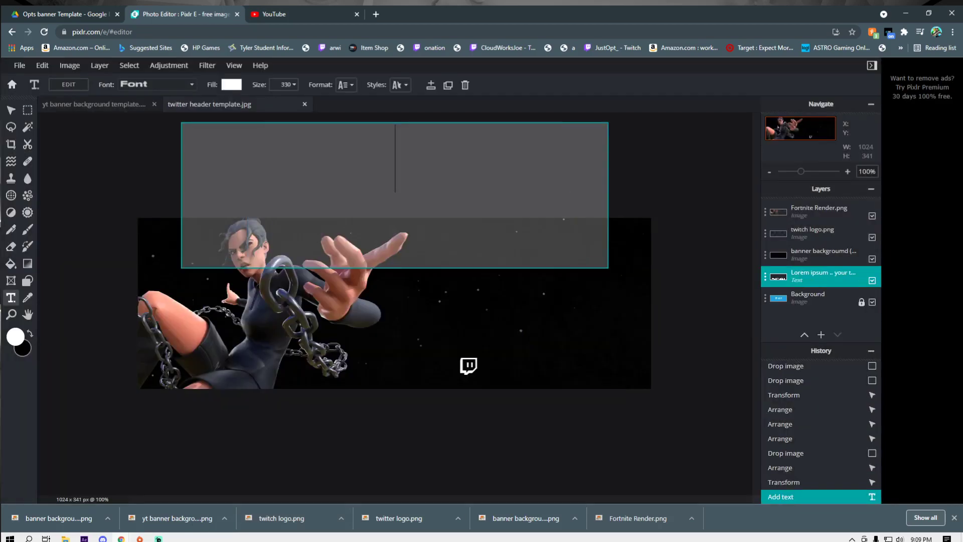
type("OPT")
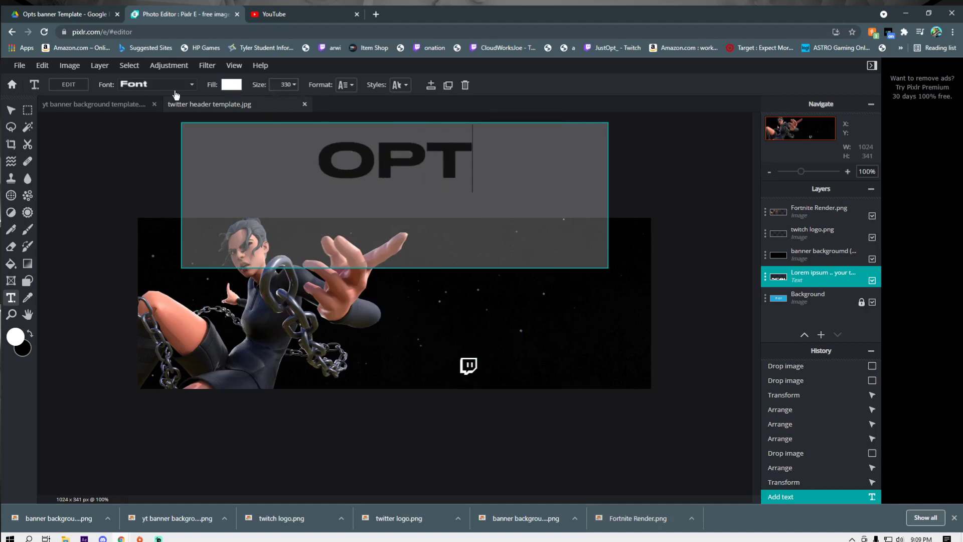
left_click(175, 94)
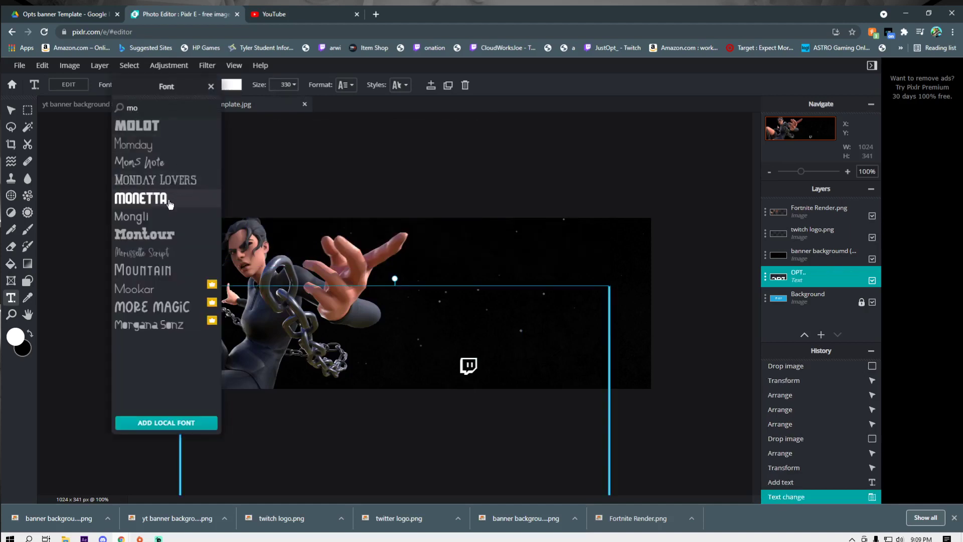
left_click(150, 198)
Try to reposition the OPT text layer over the header.
left_click(11, 110)
left_click(392, 362)
left_click_drag(392, 362, 382, 368)
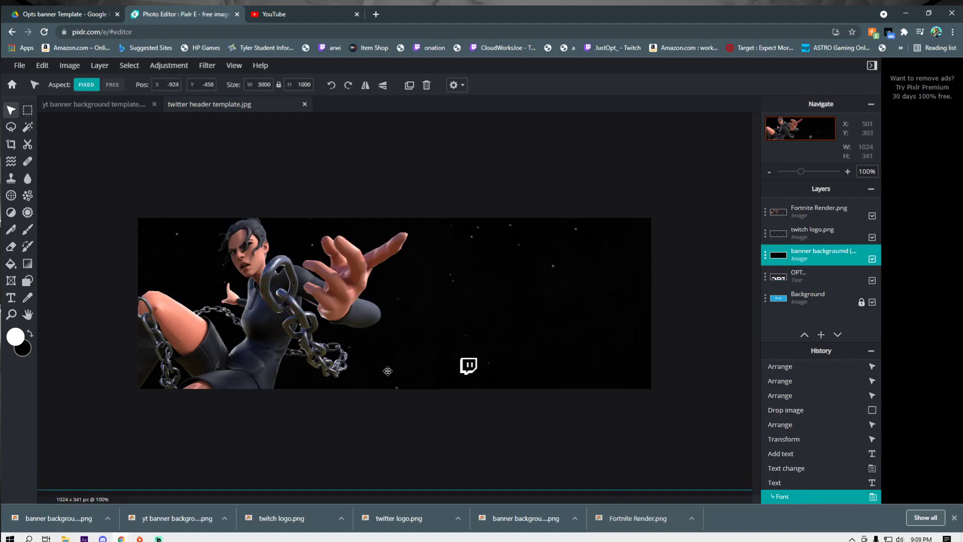
left_click(801, 275)
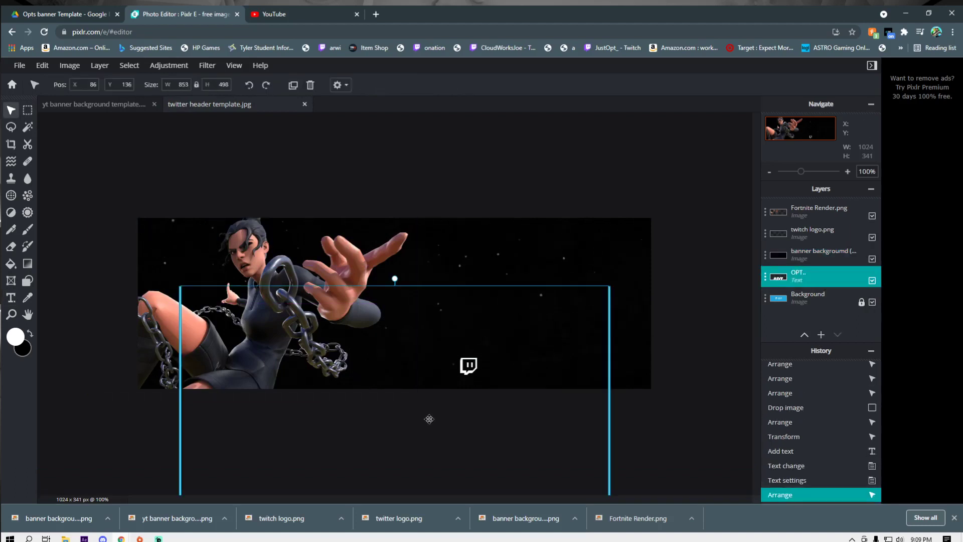
left_click(427, 422)
left_click_drag(425, 450, 432, 449)
left_click(855, 274)
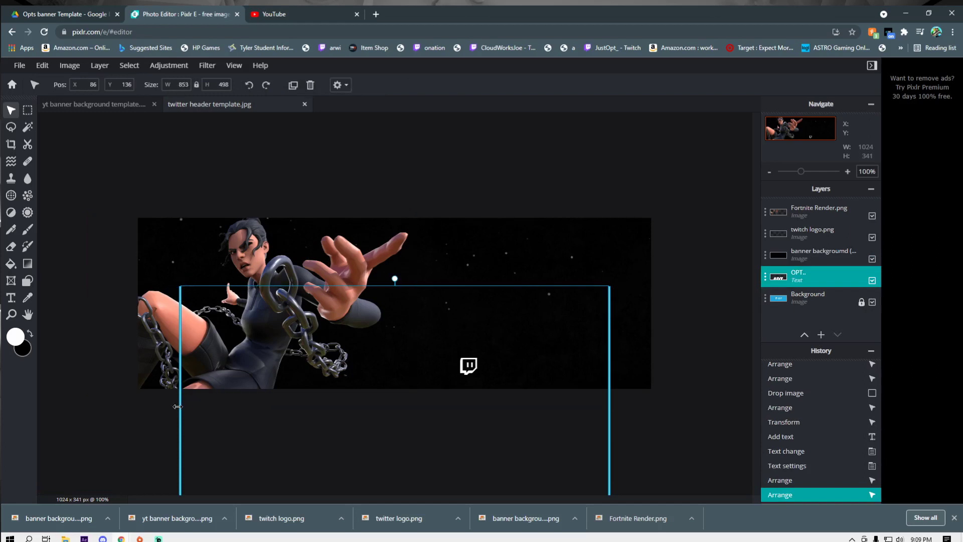
left_click_drag(170, 416, 170, 412)
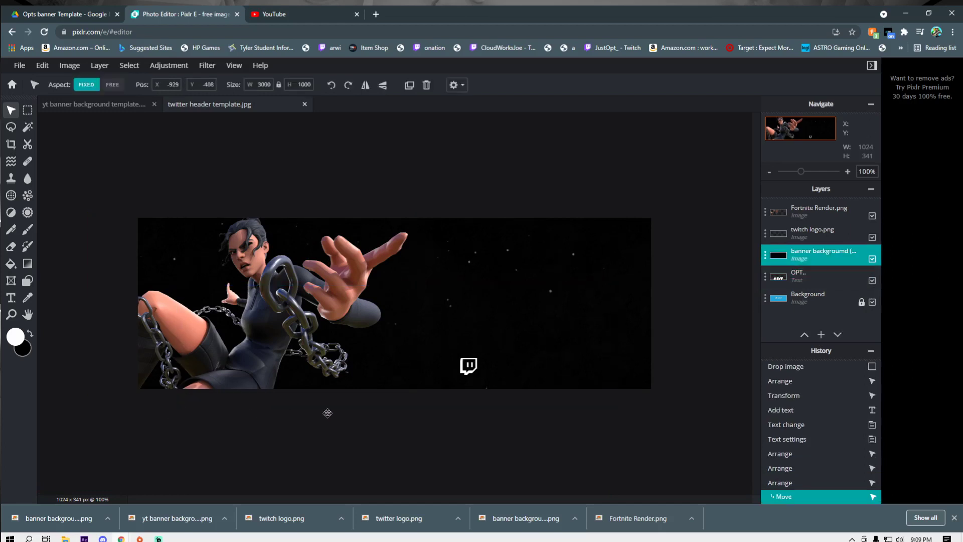
left_click(800, 279)
left_click_drag(511, 287, 513, 286)
left_click(823, 272)
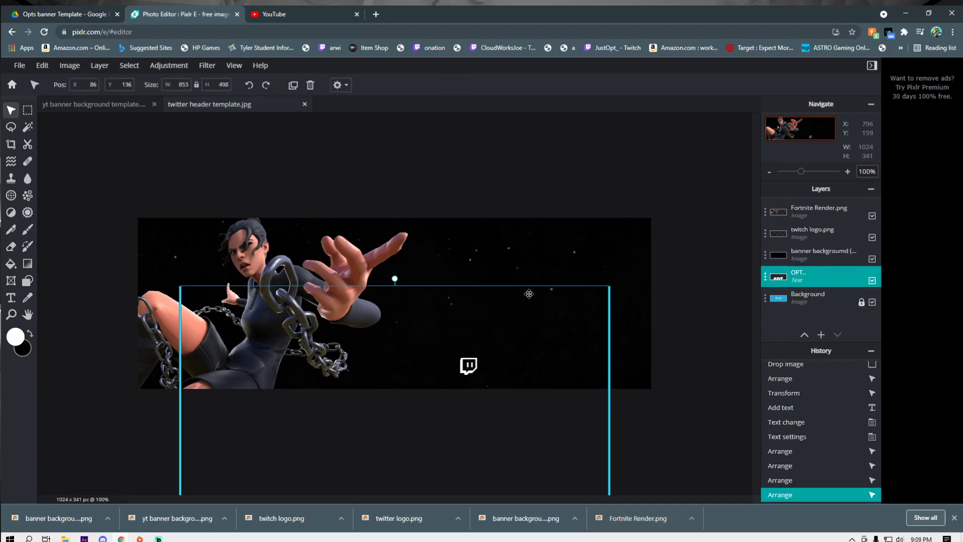
left_click(388, 281)
Delete the OPT text layer that sits beneath the banner background.
left_click(824, 281)
left_click(824, 280)
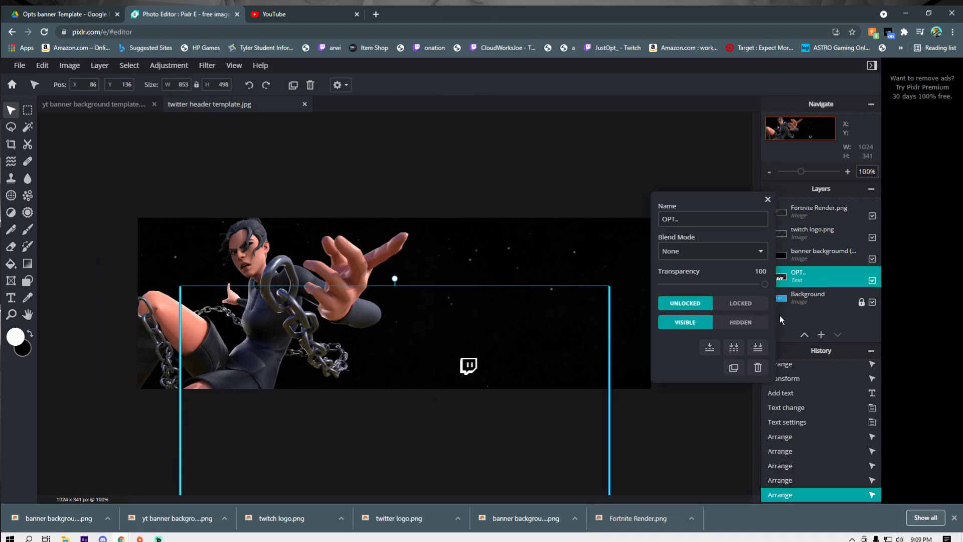
left_click(758, 367)
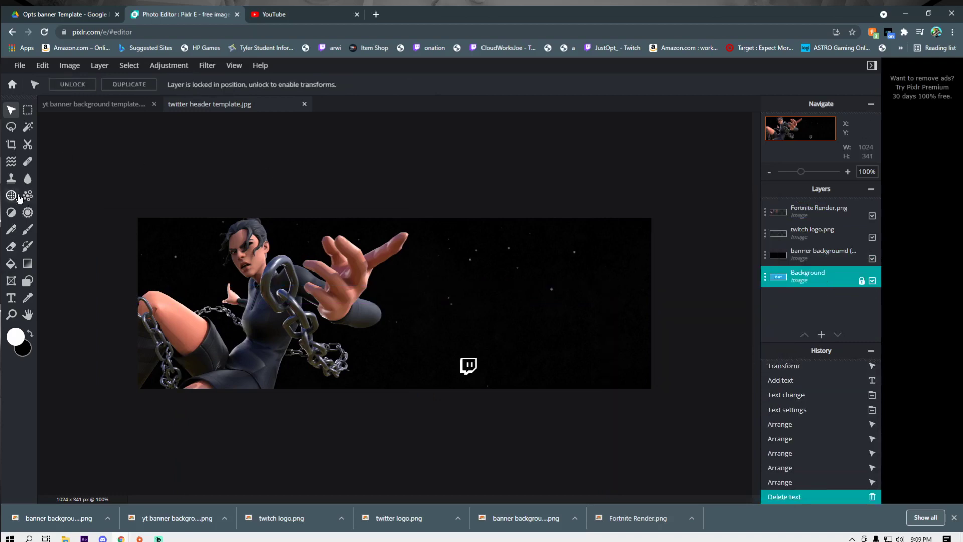
Add a new text layer reading OPT and order it above the banner background layer.
left_click(10, 297)
left_click(412, 280)
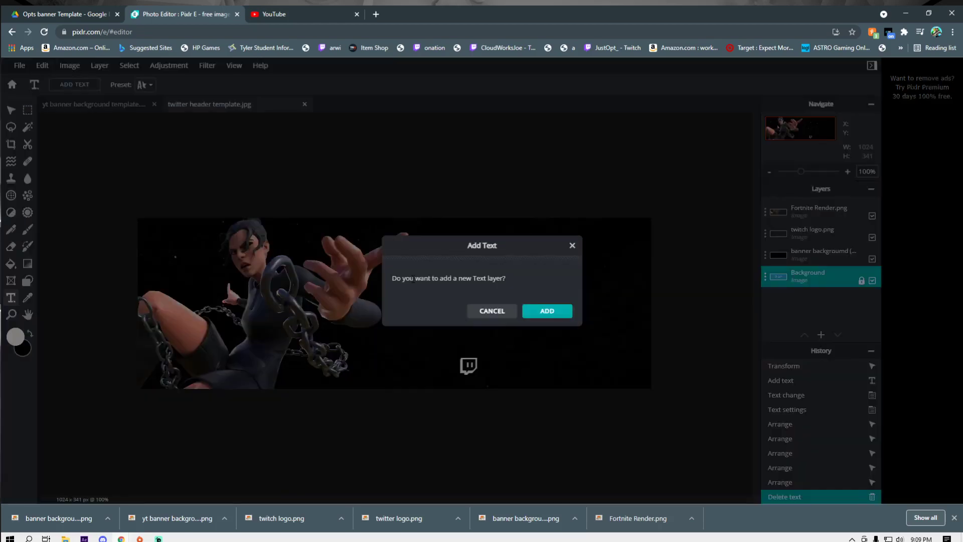
left_click(547, 312)
type("OPT")
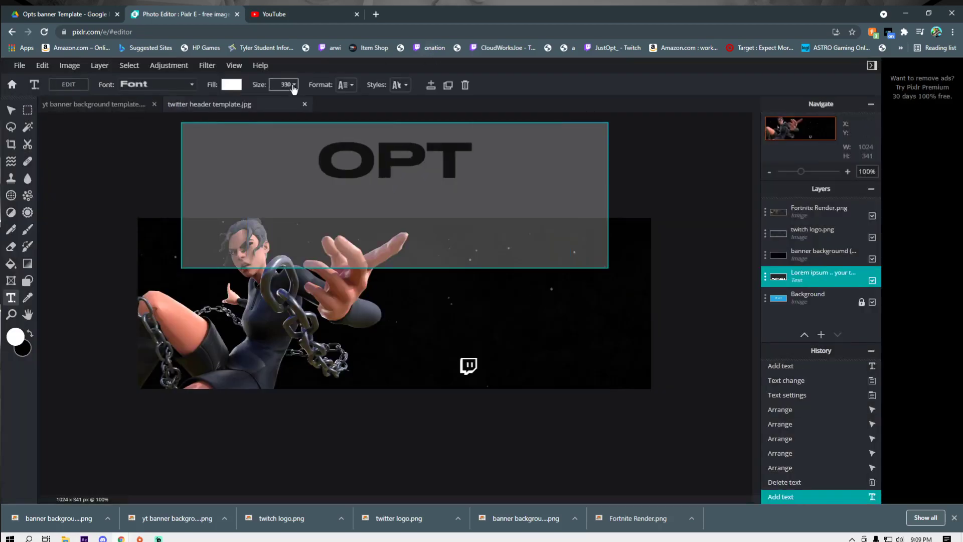
left_click(10, 109)
left_click_drag(403, 403, 566, 318)
left_click_drag(789, 259, 789, 278)
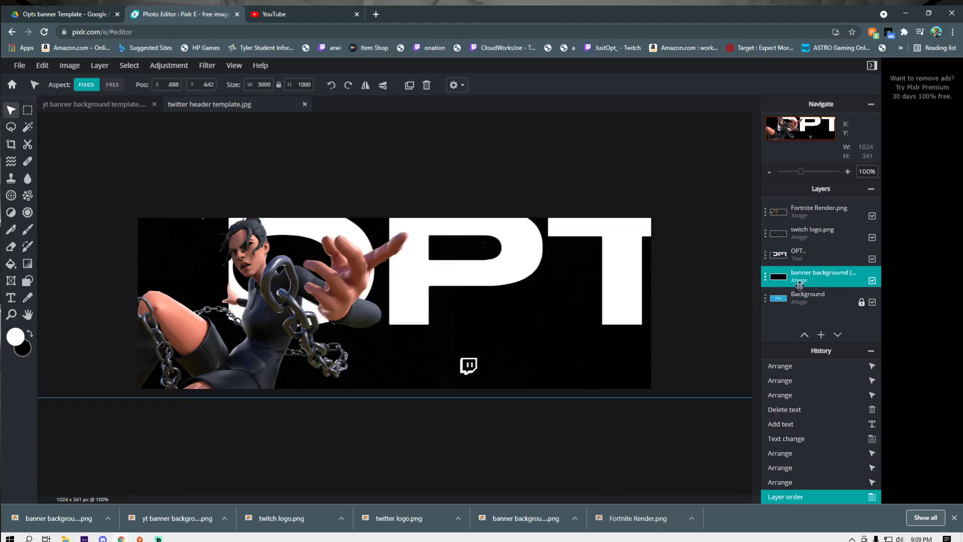
Reduce the OPT text to size 175 and place it in the header's right half.
left_click_drag(477, 258, 505, 296)
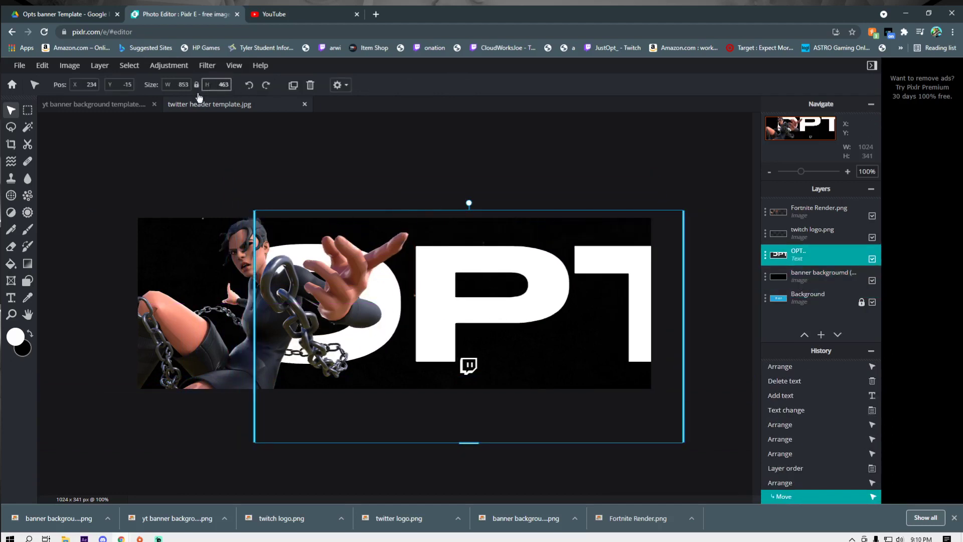
key("Left")
left_click(10, 297)
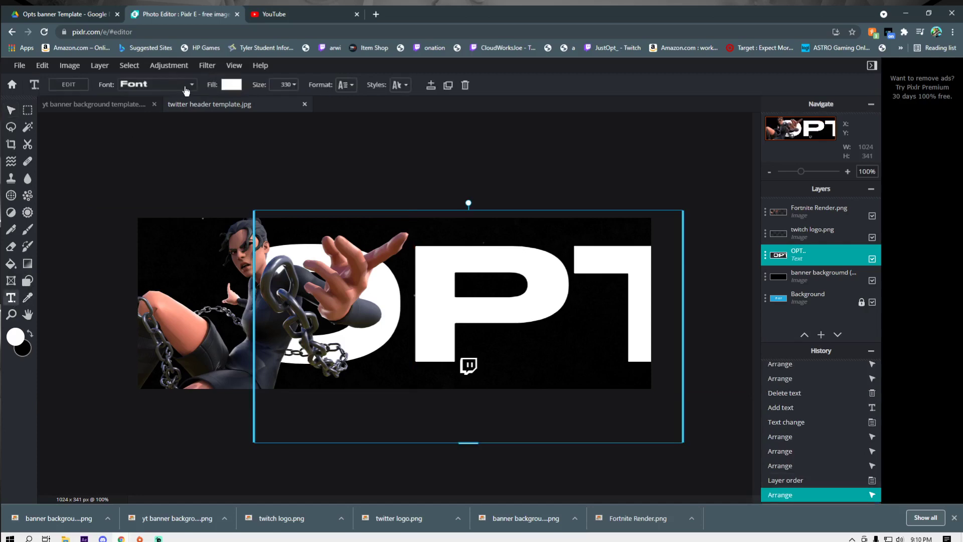
left_click(291, 85)
left_click_drag(257, 103, 247, 105)
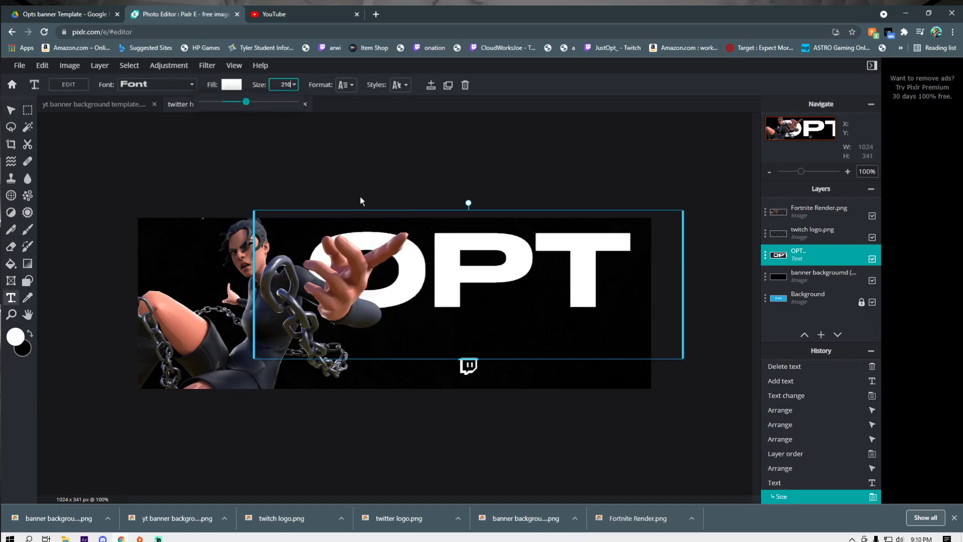
left_click(451, 275)
left_click(291, 85)
left_click_drag(246, 106, 245, 107)
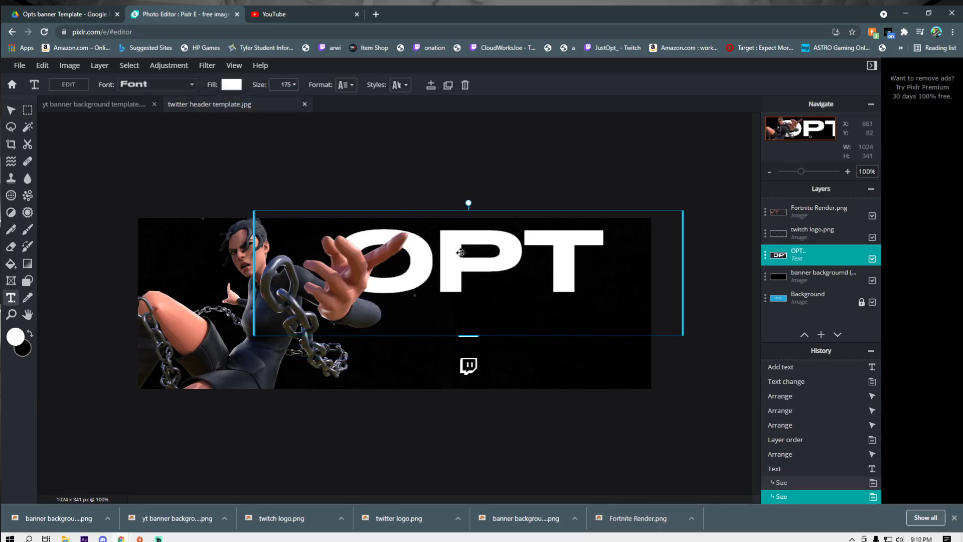
left_click_drag(459, 248, 500, 260)
left_click(258, 291)
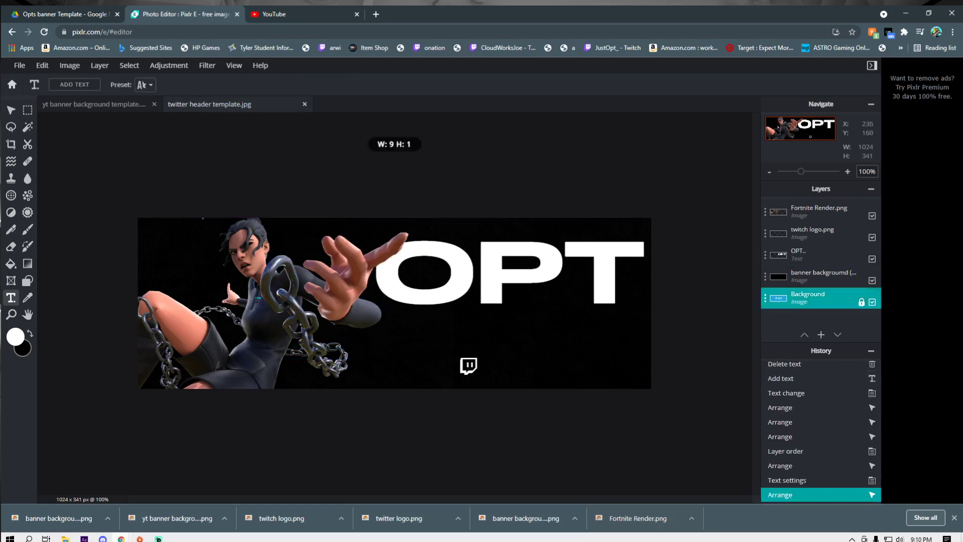
Shift the Fortnite render slightly left and nudge the OPT text to position X 315, Y 10.
left_click(14, 111)
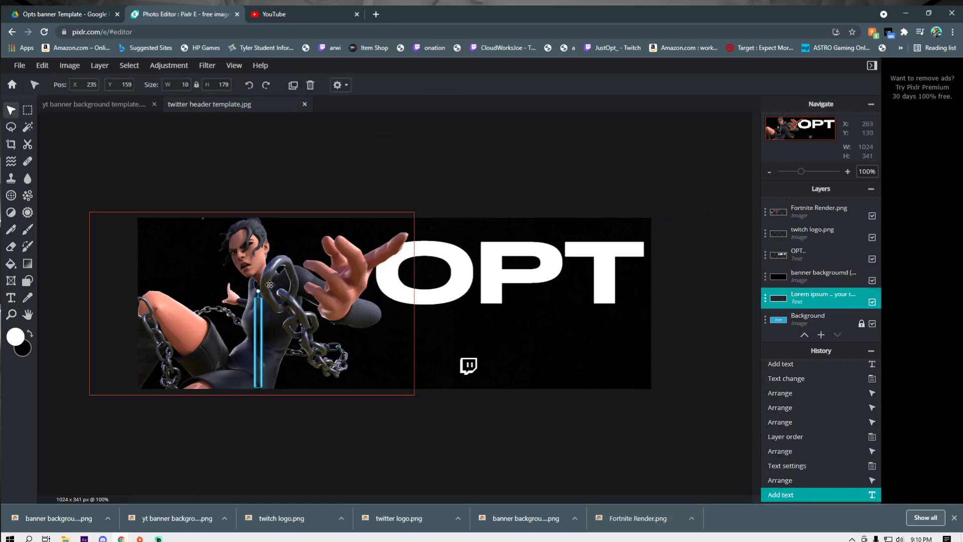
mouse_move(265, 294)
left_mouse_down()
mouse_move(249, 285)
mouse_move(248, 293)
left_mouse_up()
left_click(459, 287)
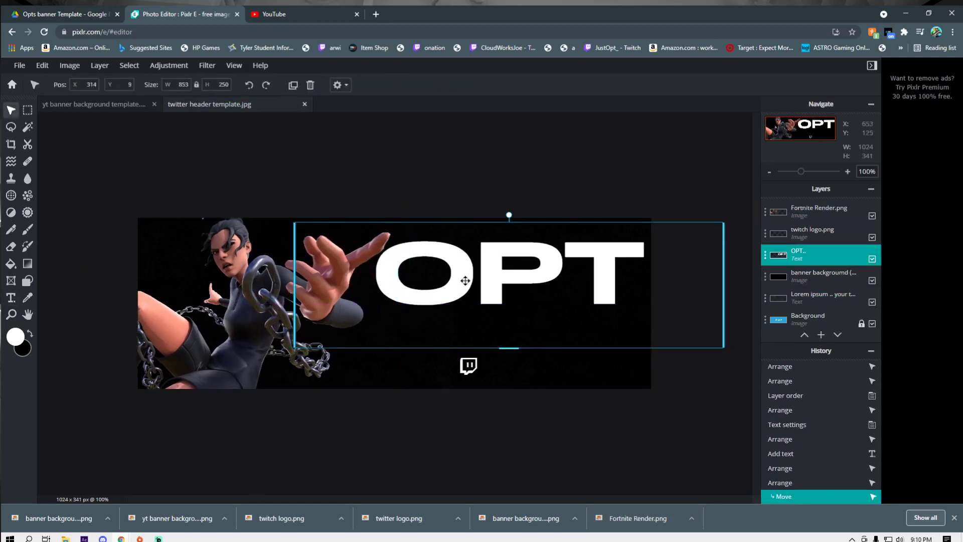
left_click_drag(465, 281, 465, 281)
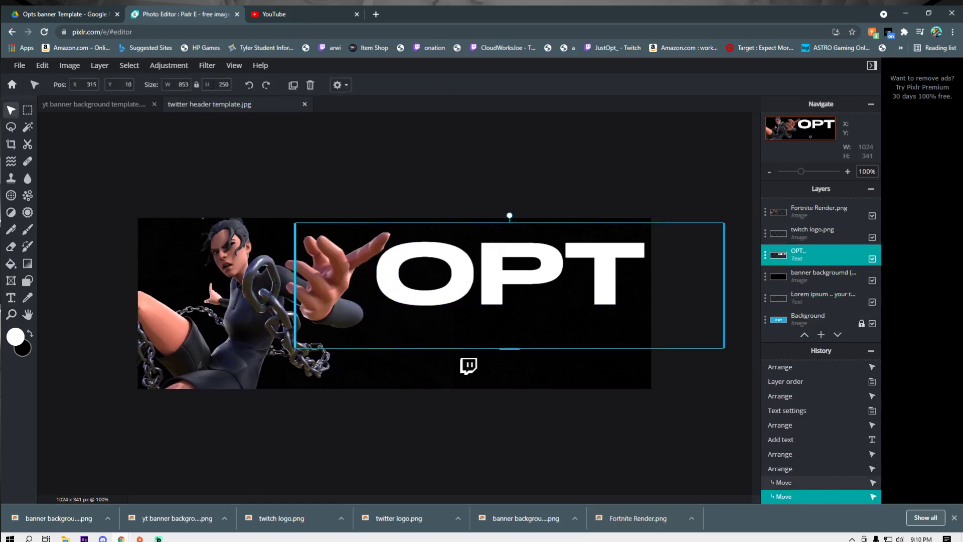
Set the OPT text's font to Monetta and make it italic.
left_click(11, 298)
left_click(166, 86)
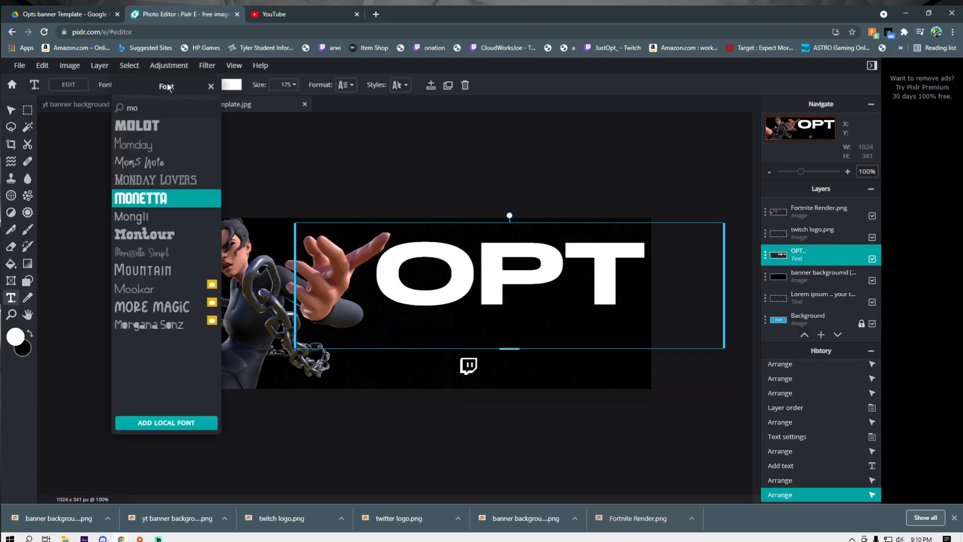
left_click(154, 209)
left_click(399, 86)
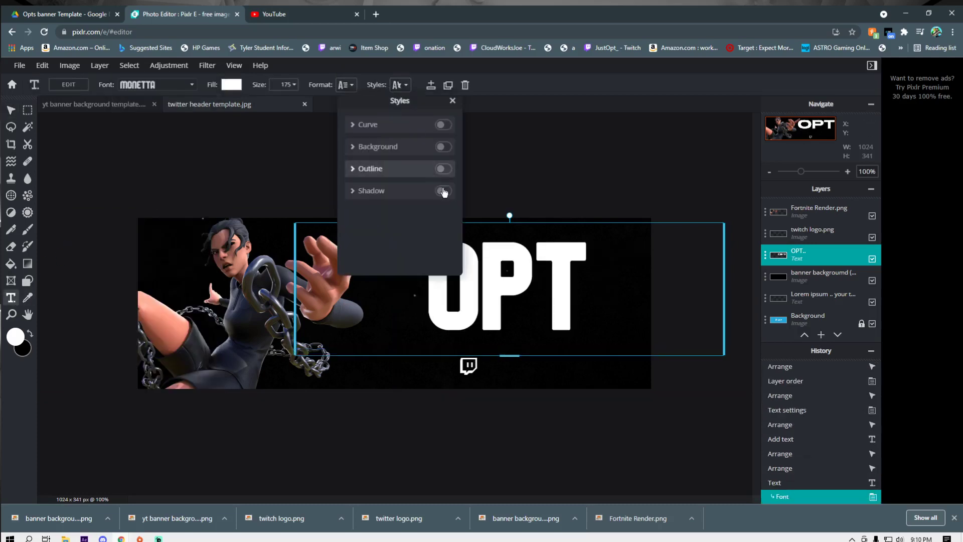
left_click(347, 84)
left_click(378, 210)
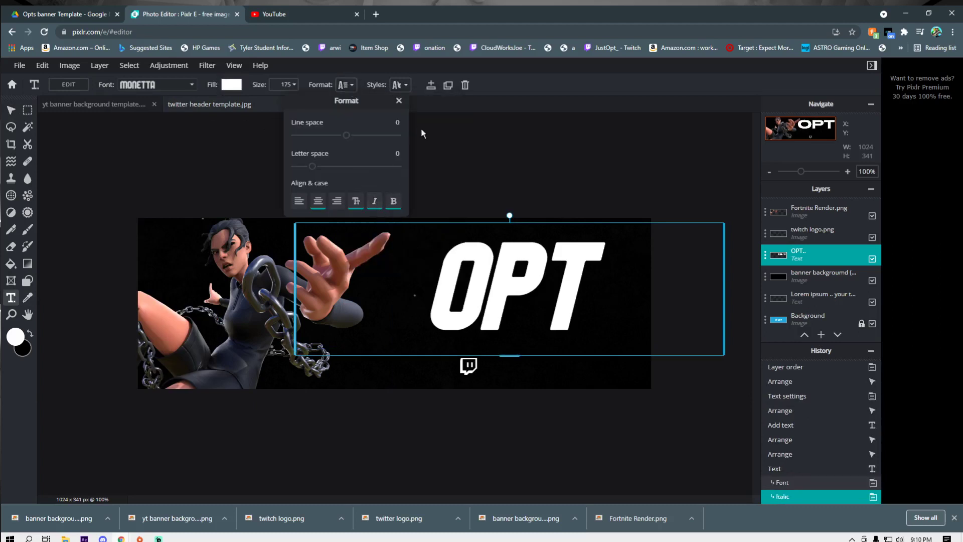
Try the bold style on the OPT text and switch it back off.
left_click(397, 204)
double_click(396, 204)
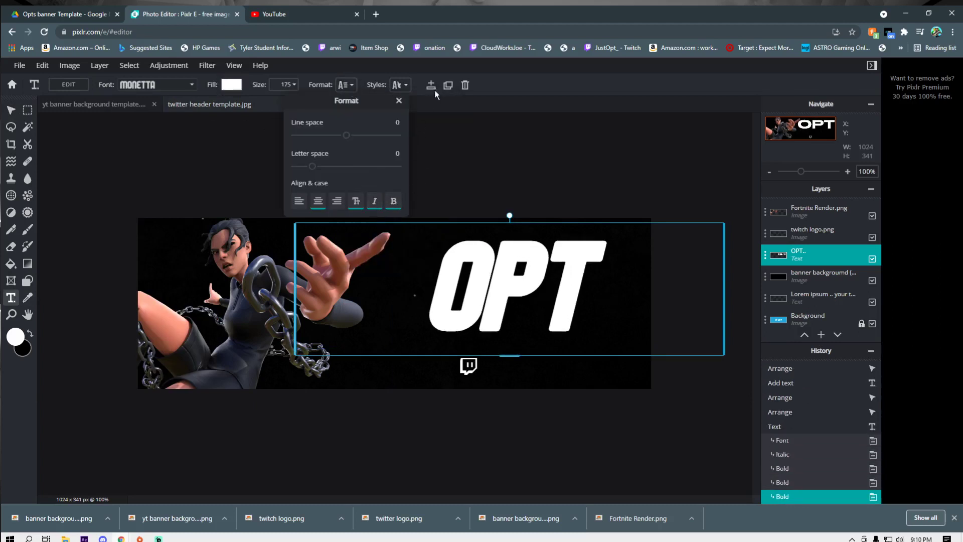
left_click(393, 201)
Enable a shadow on the OPT text with opacity 50 and blur about 41.
left_click(400, 85)
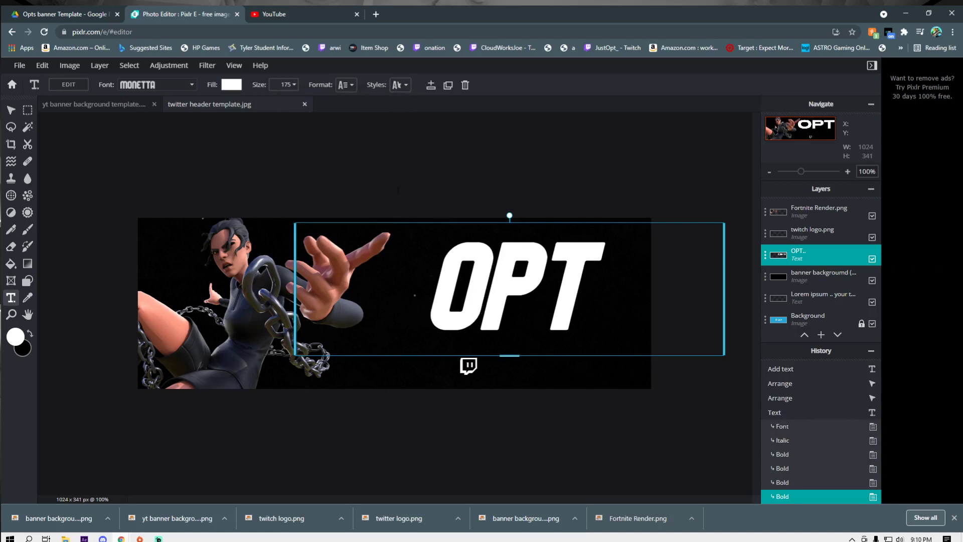
left_click(442, 190)
scroll(397, 265, "down", 2)
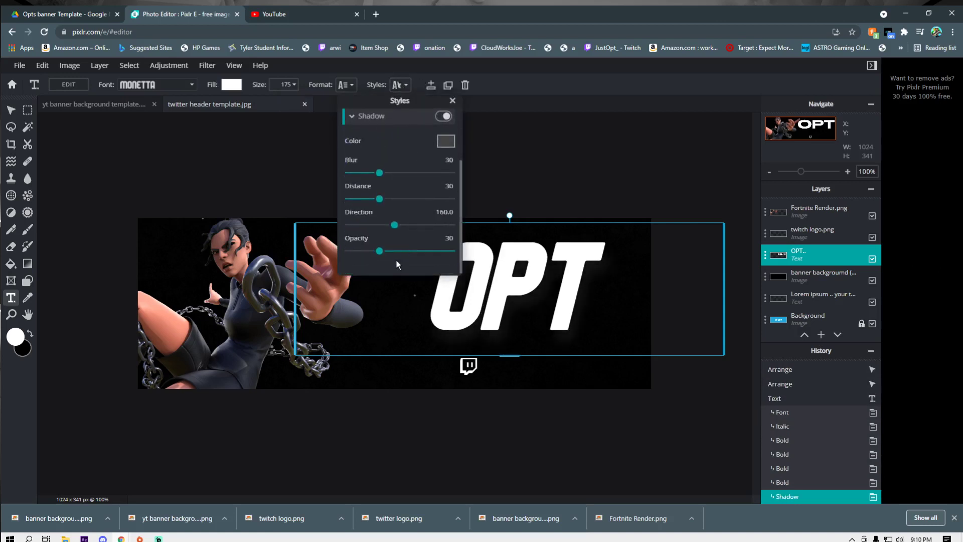
left_click_drag(385, 257, 401, 257)
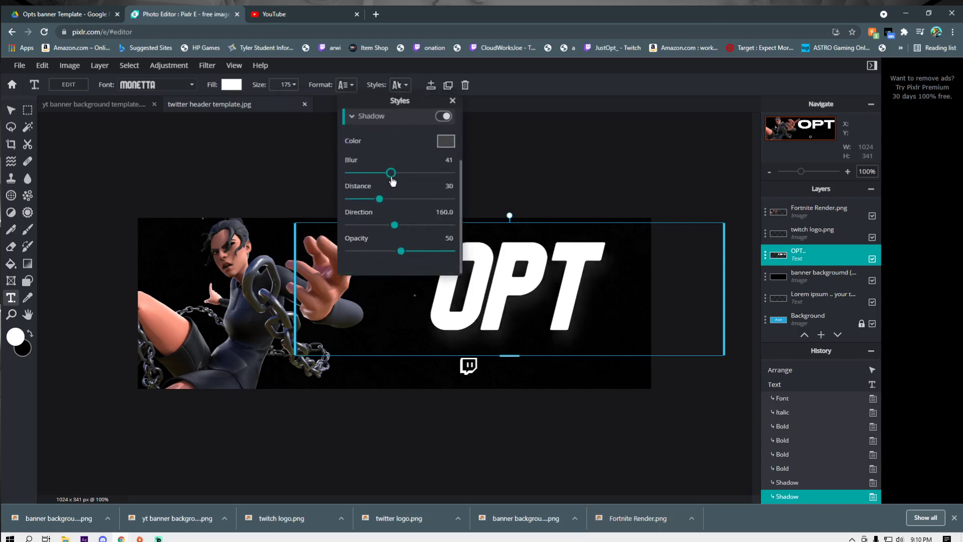
left_click_drag(392, 180, 392, 180)
Set the OPT text size to 200 and reposition it between the render's hand and the header's right edge.
left_click(306, 230)
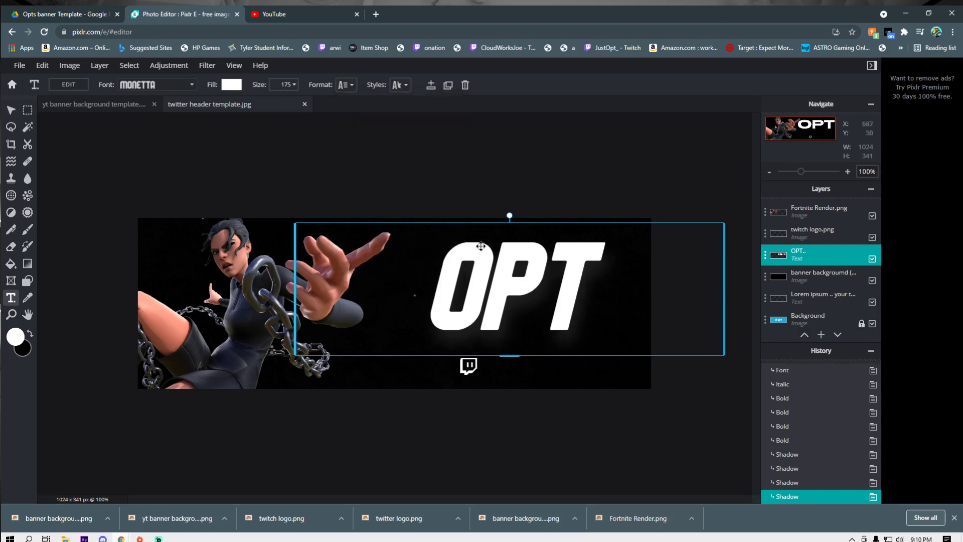
left_click_drag(306, 230, 289, 229)
left_click(293, 84)
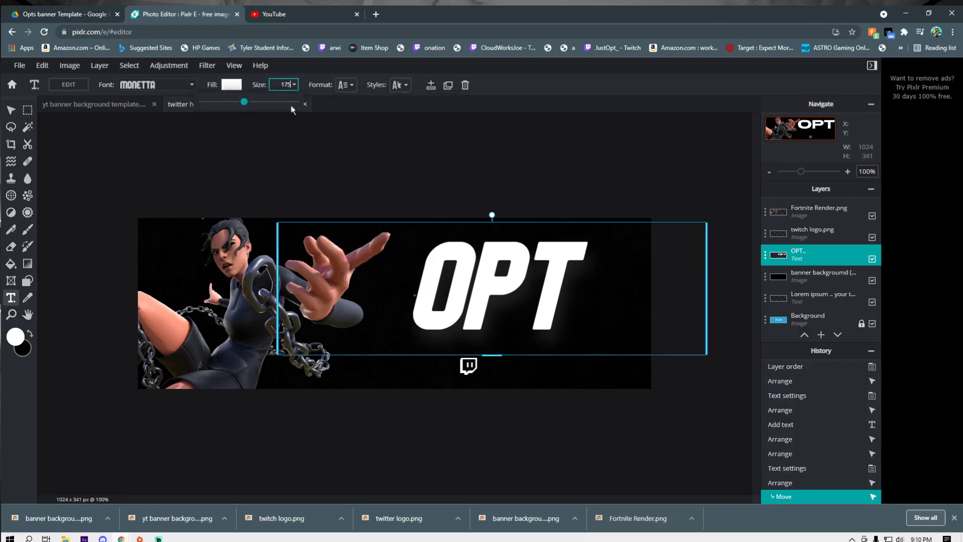
left_click_drag(247, 106, 248, 103)
left_click_drag(472, 267, 477, 250)
left_click(286, 84)
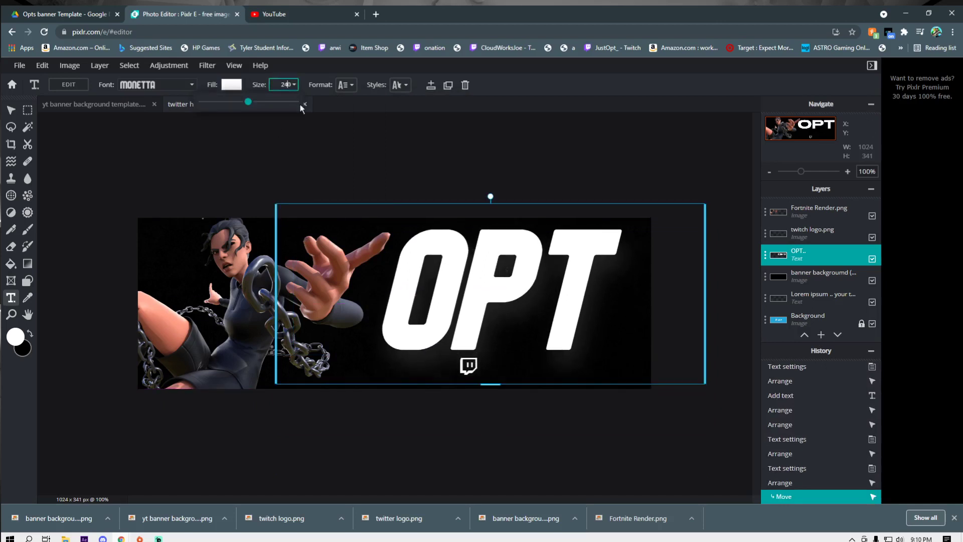
left_click_drag(249, 104, 246, 104)
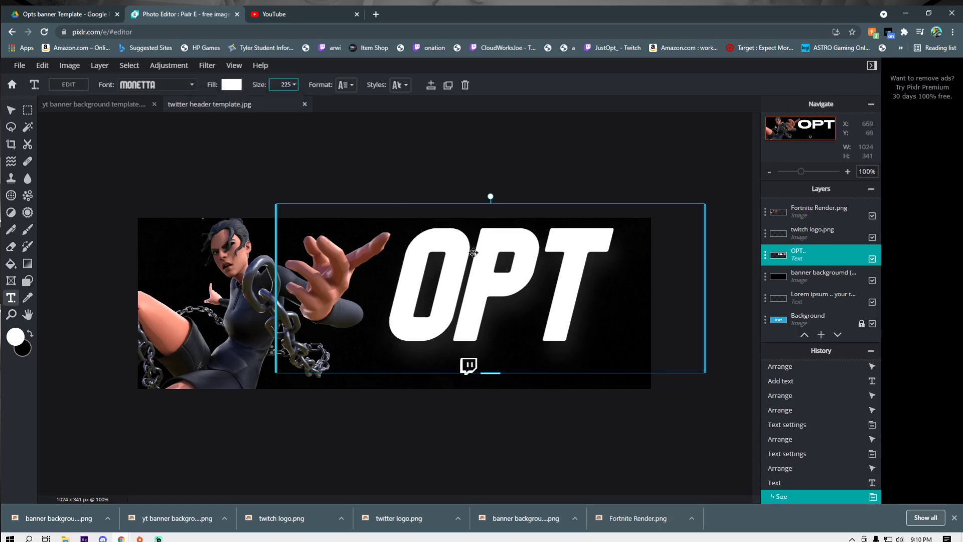
left_click_drag(497, 263, 483, 295)
left_click(295, 87)
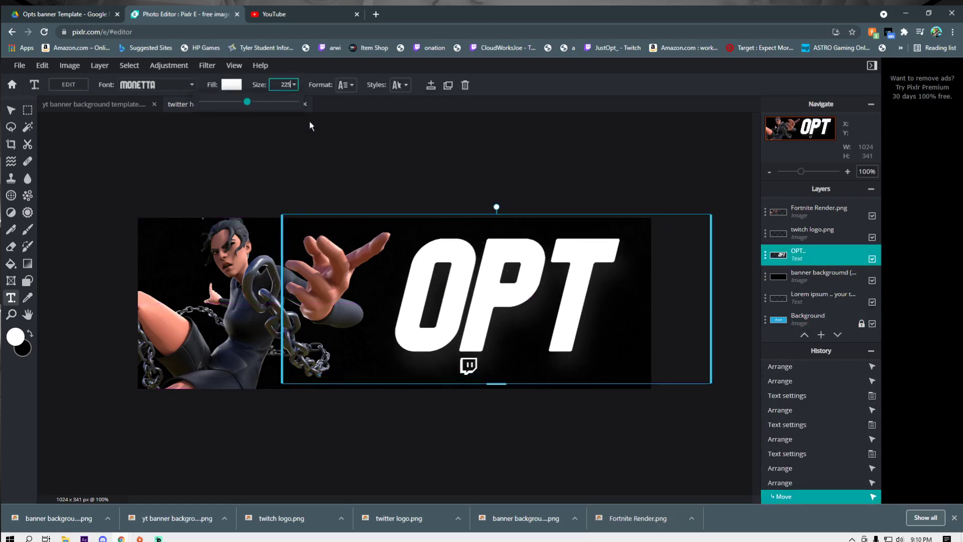
left_click_drag(247, 102, 245, 103)
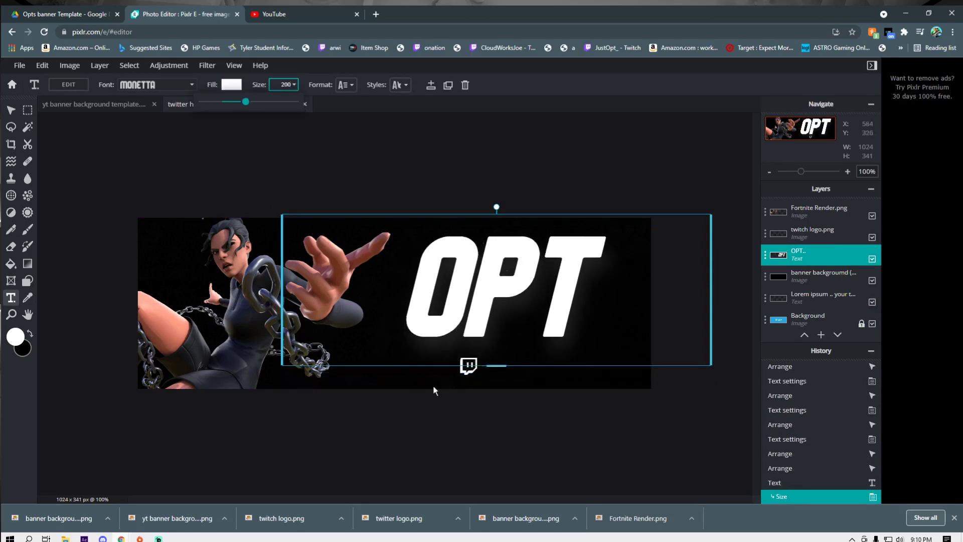
Try a size of 225 on the large OPT text and return it to 200.
left_click(271, 85)
left_click_drag(247, 103, 246, 103)
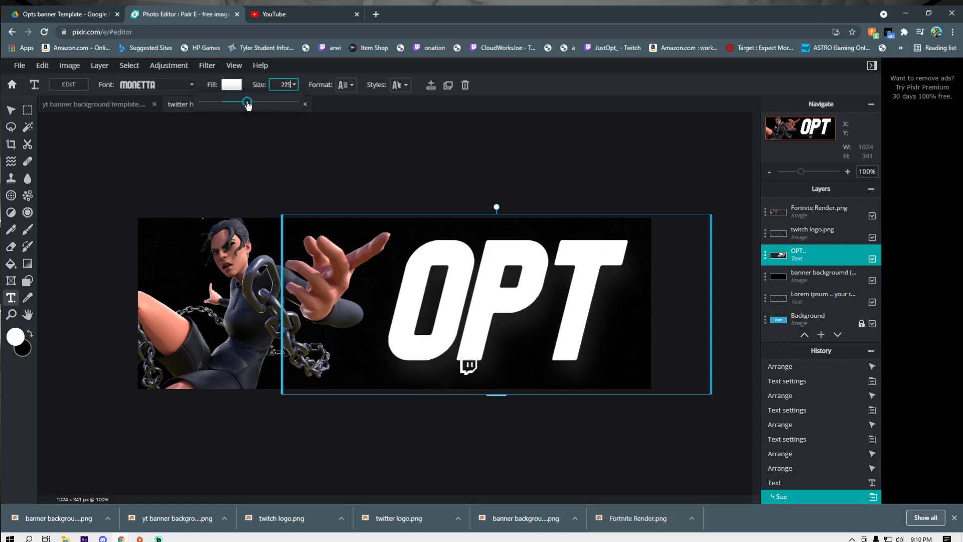
left_click(510, 324)
left_click(467, 369)
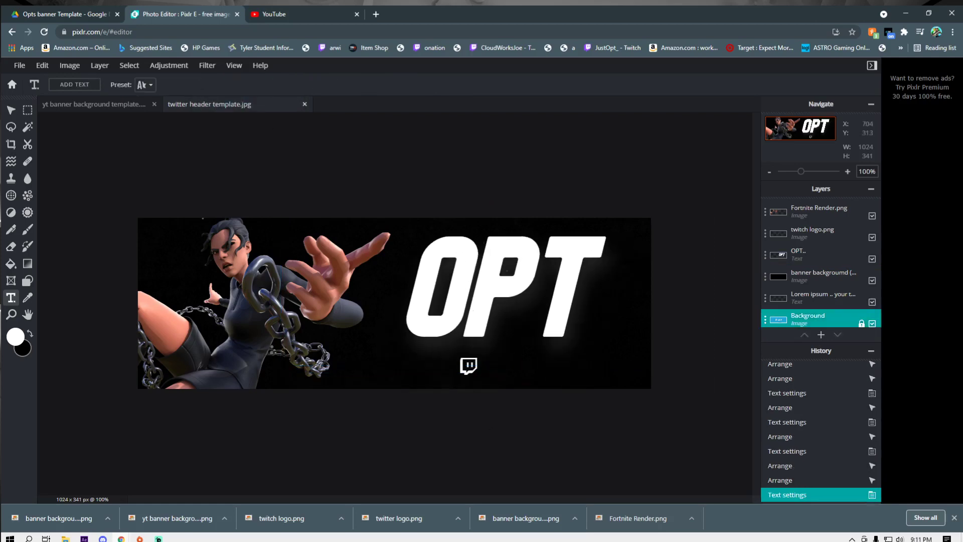
Add a new text object to the header reading "/OPT".
left_click(467, 368)
left_click(489, 312)
left_click(479, 367)
left_click(539, 310)
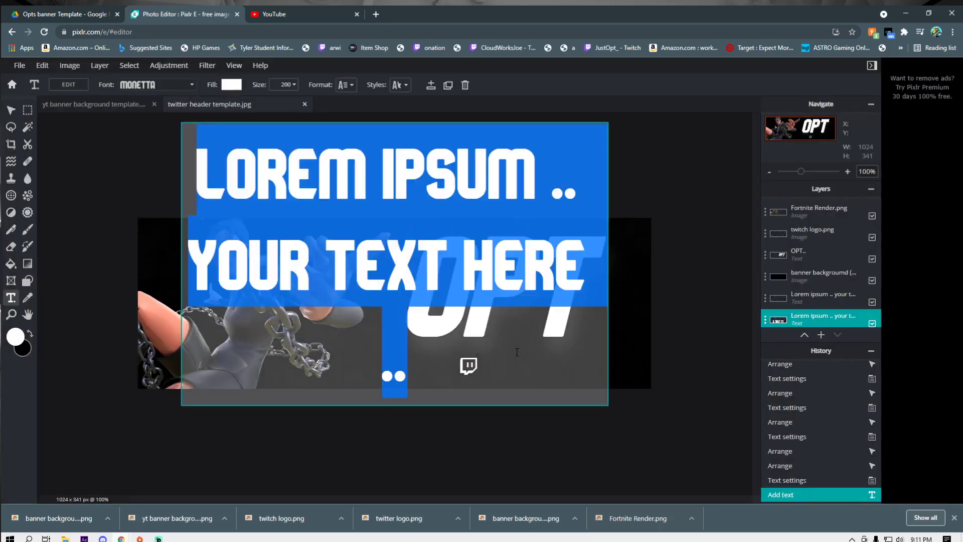
key("BackSpace")
type("?")
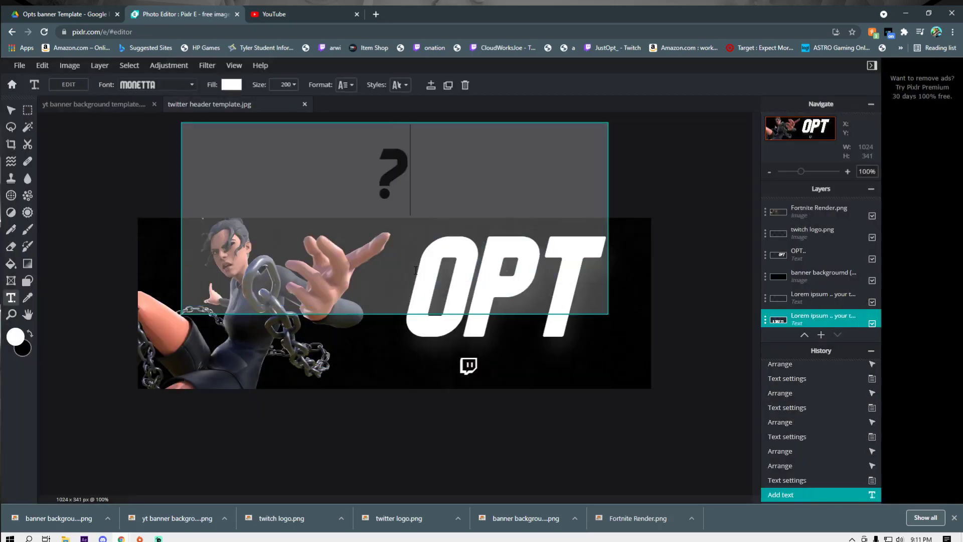
key("BackSpace")
type("/OPT")
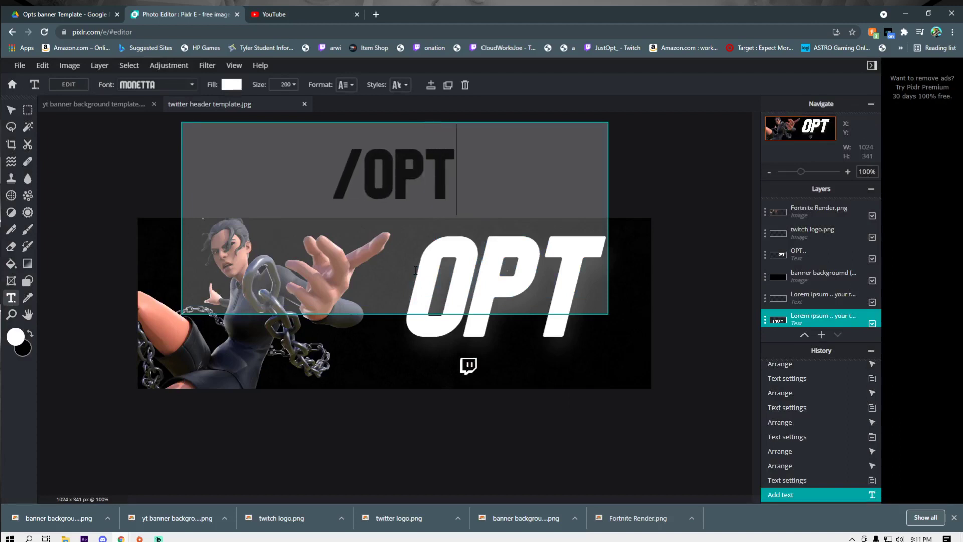
left_click(11, 110)
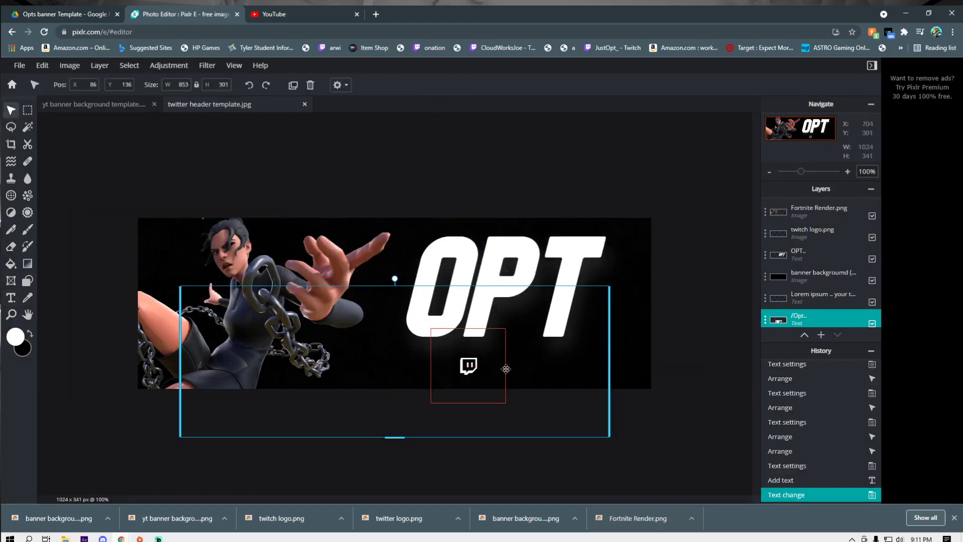
Raise the /OPT text layer above the banner background and set its text size to 24.
mouse_move(801, 320)
left_mouse_down()
mouse_move(795, 255)
mouse_move(813, 324)
left_mouse_up()
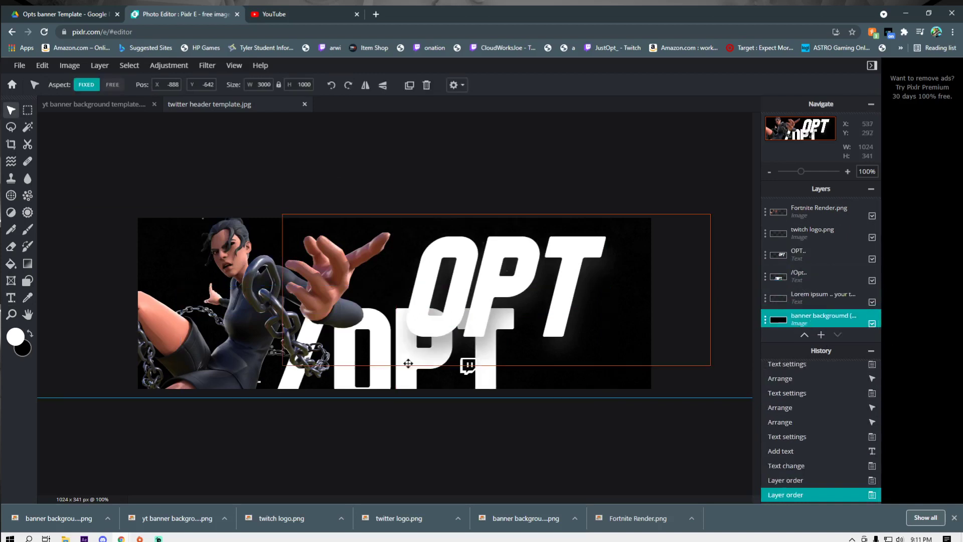
left_click_drag(406, 372, 459, 307)
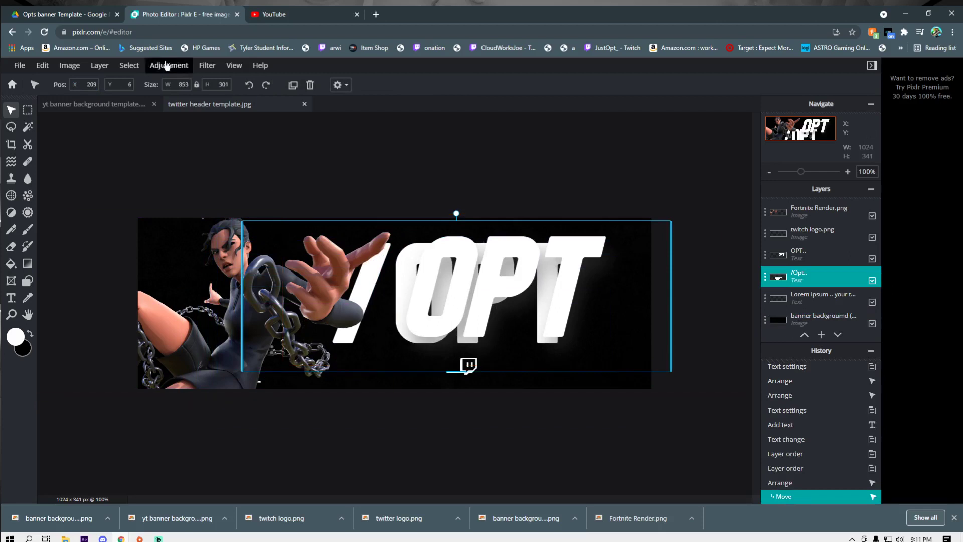
key("t")
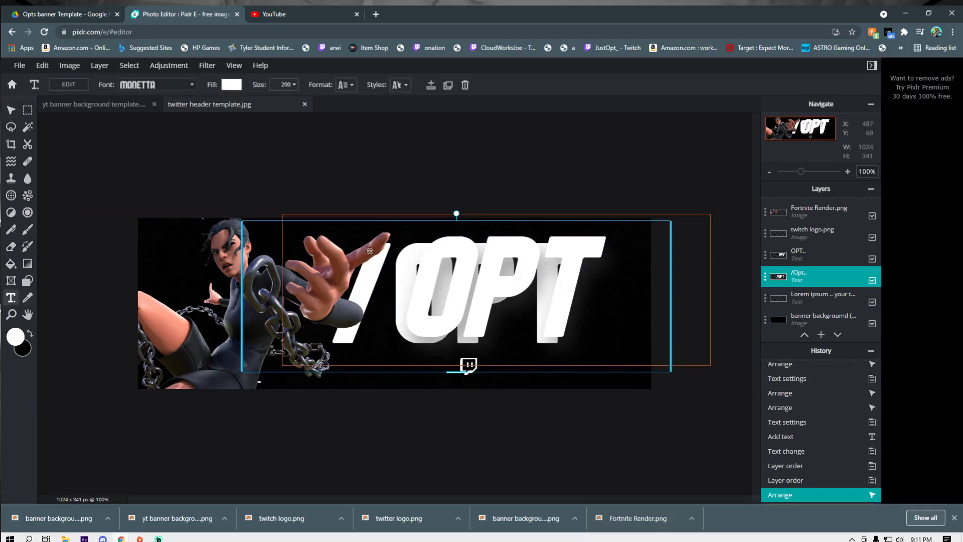
left_click(294, 84)
left_click_drag(237, 104, 209, 105)
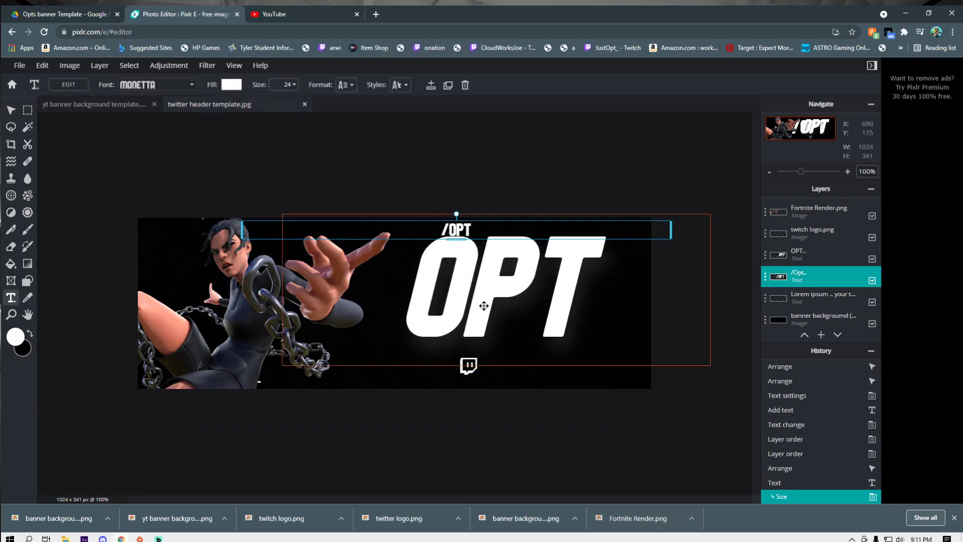
Move the large OPT text above the header out of the way and place the small /OPT text right beside the Twitch logo.
left_click_drag(450, 228, 451, 199)
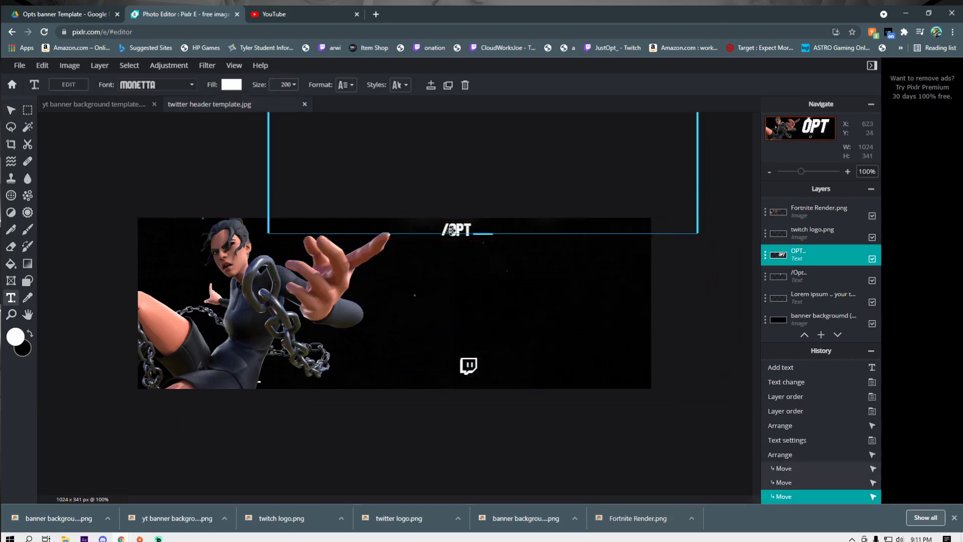
left_click_drag(441, 238, 478, 374)
Paste a copy of the small /OPT text, change its wording to "SZN" and place it directly after /OPT.
key("ctrl+v")
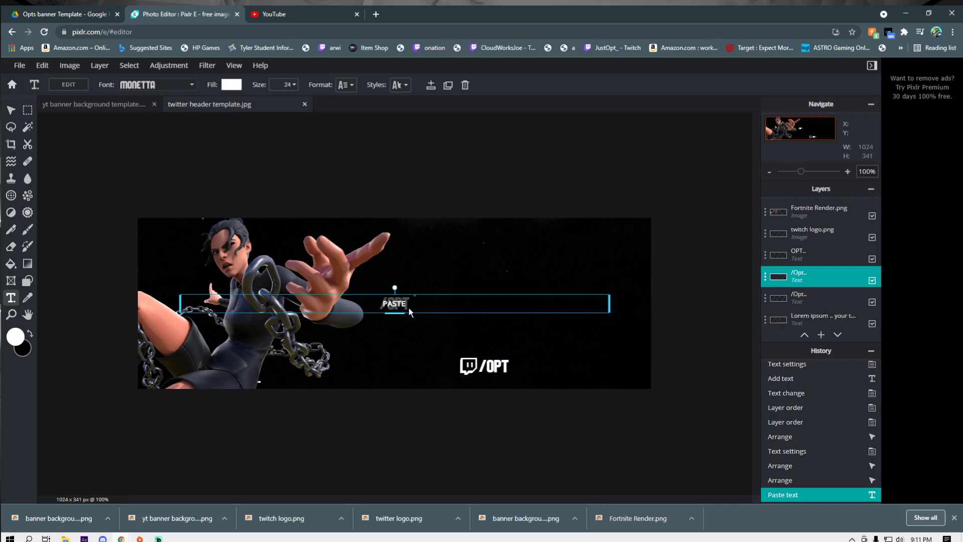
left_click_drag(398, 302, 532, 368)
left_click(540, 367)
double_click(540, 367)
key("BackSpace")
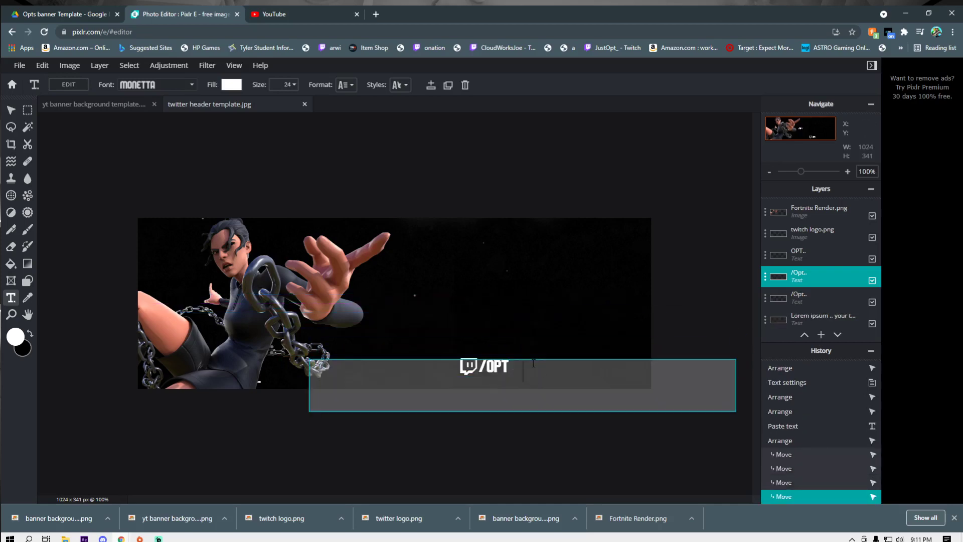
left_click(535, 331)
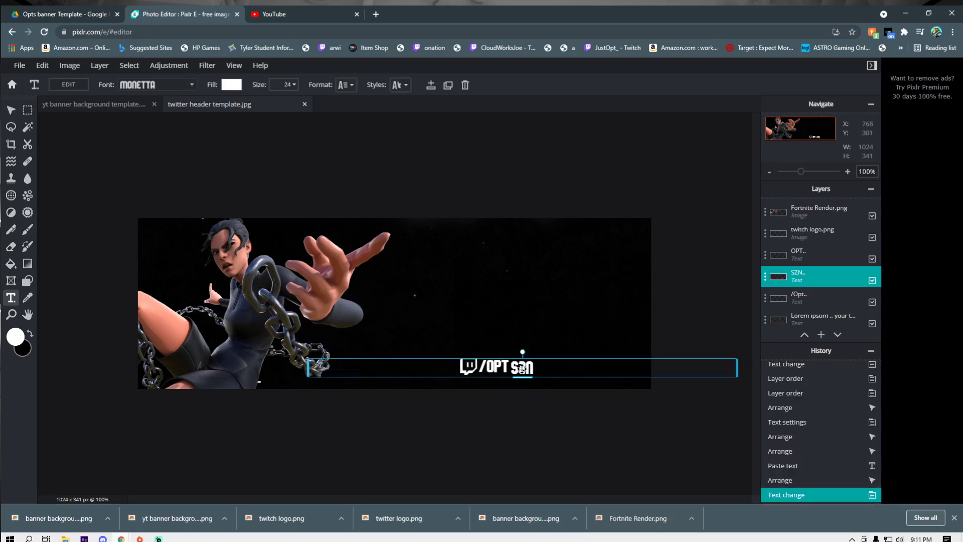
left_click_drag(522, 368, 520, 367)
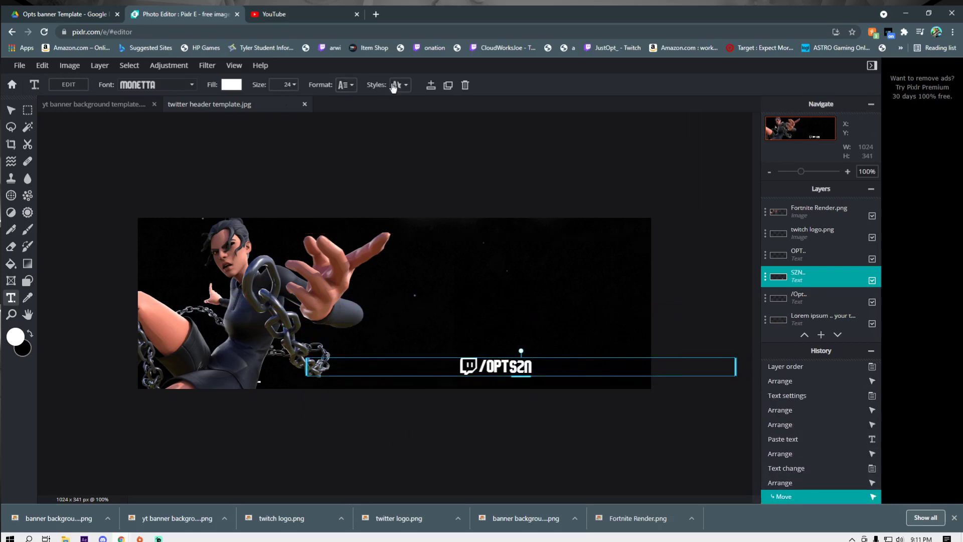
Fill the SZN text with red and nudge it closer to the /OPT text.
left_click(396, 85)
left_click(231, 84)
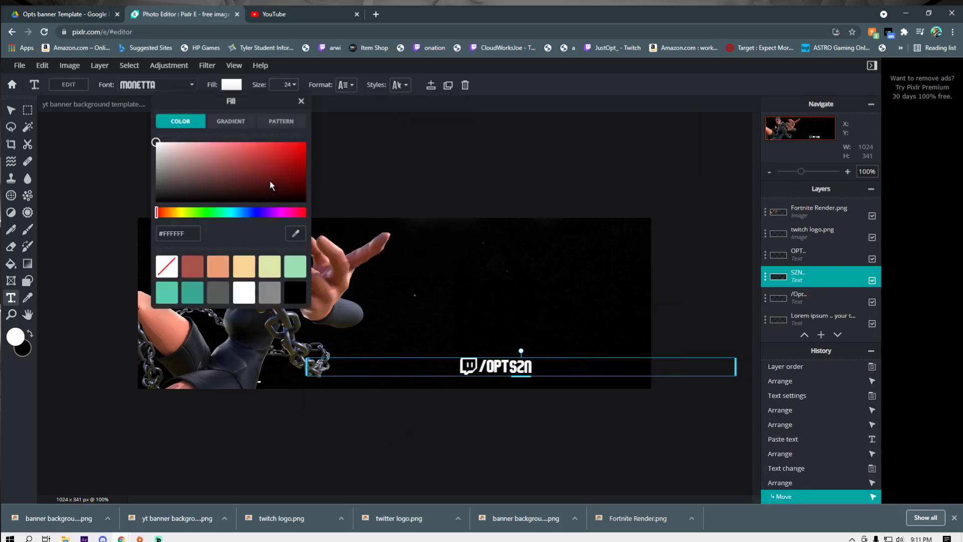
left_click(305, 142)
left_click(519, 363)
left_click(516, 365)
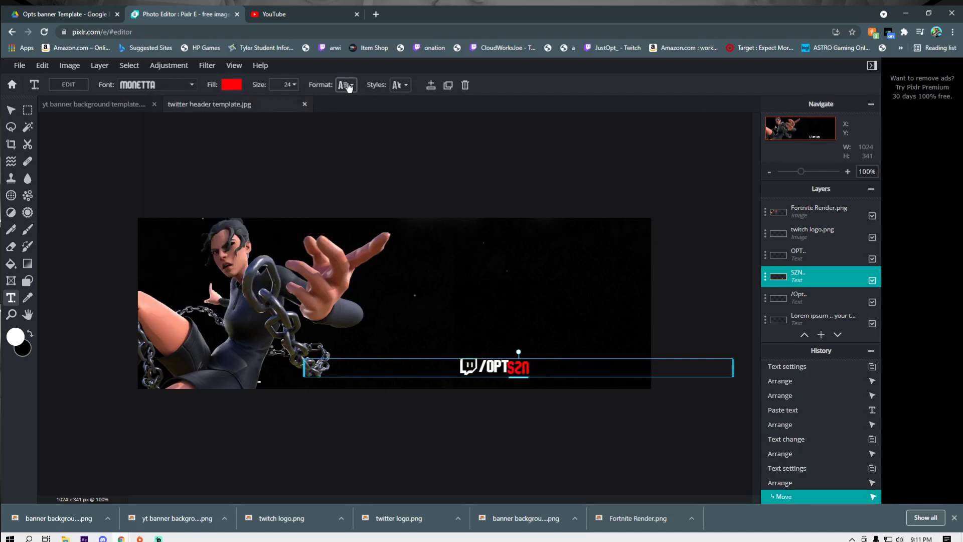
Try the italic style on the SZN text and switch it back off.
left_click(347, 85)
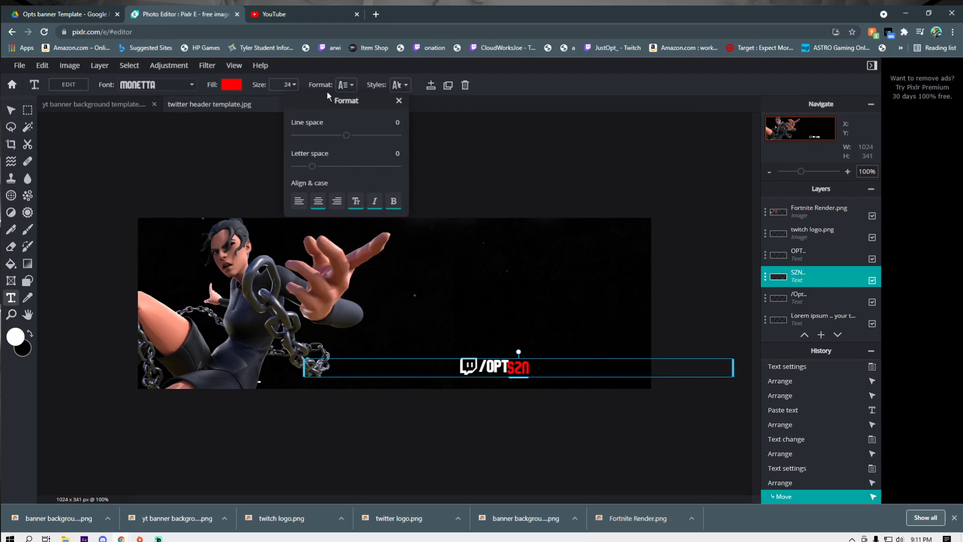
left_click(376, 201)
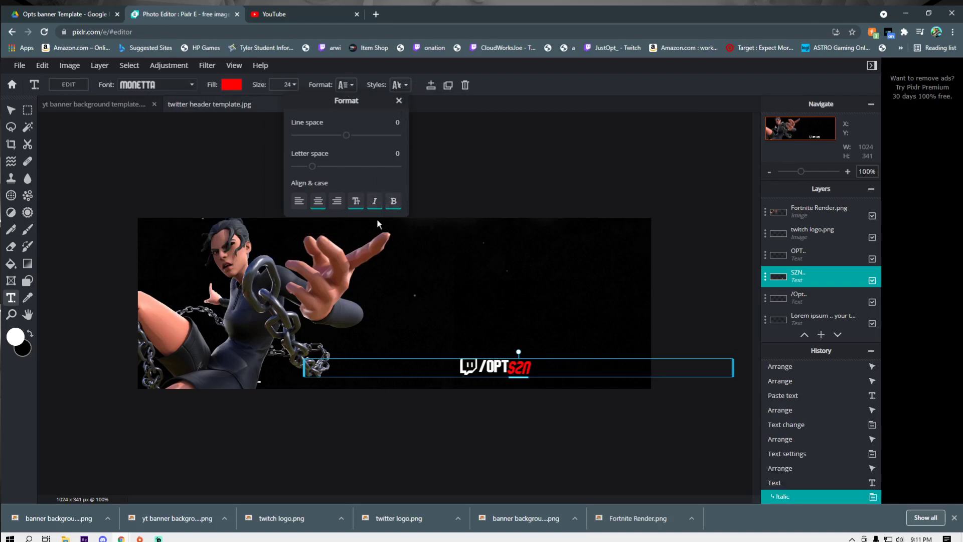
left_click(374, 201)
Enable a shadow on the SZN text and move the text up clear of the /OPT text.
left_click(399, 85)
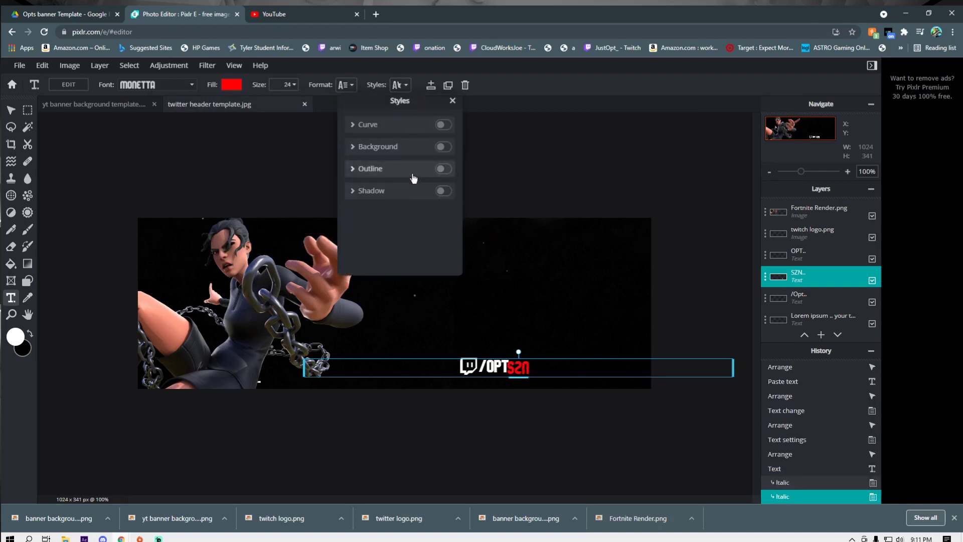
left_click(439, 192)
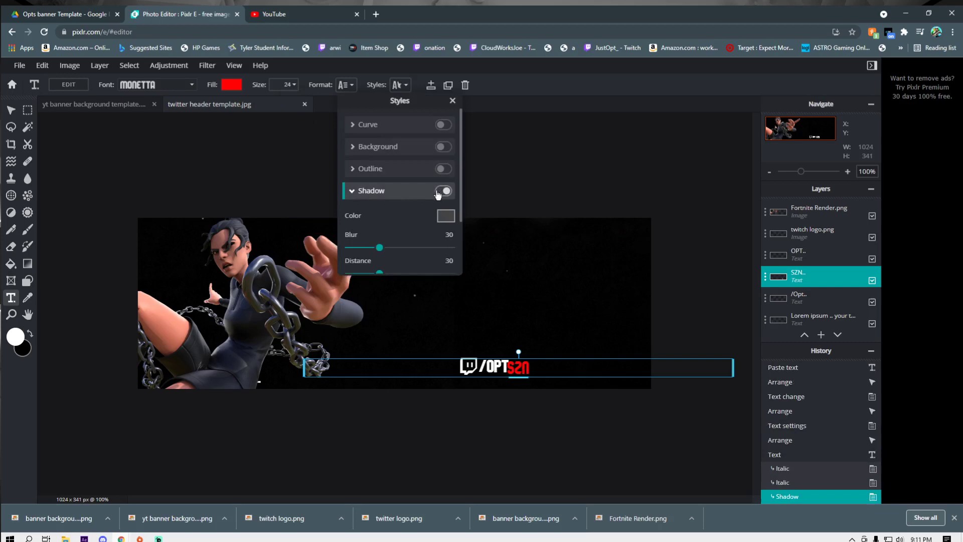
left_click(422, 389)
left_click_drag(519, 367, 522, 367)
left_click_drag(519, 365, 524, 335)
Enable a shadow on the small /OPT text and adjust the shadow settings.
left_click(492, 366)
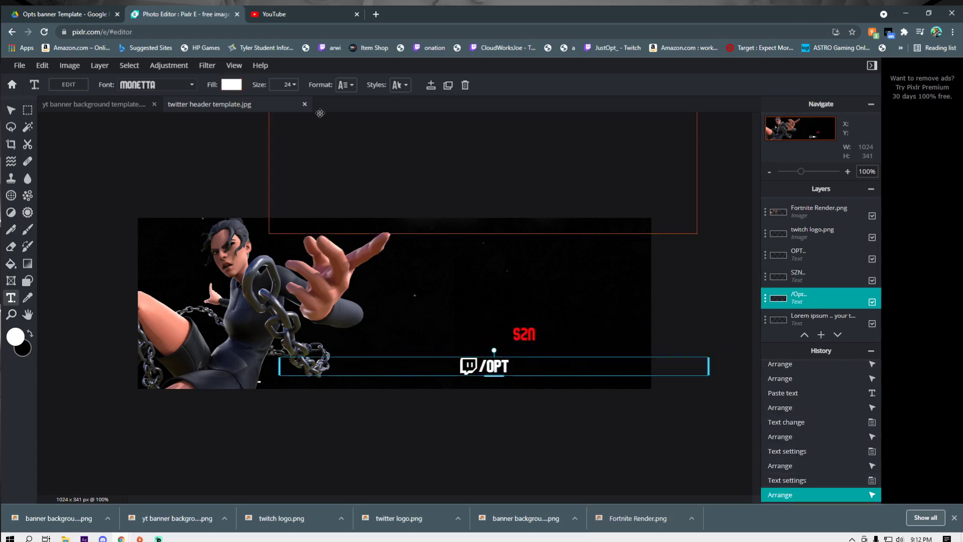
left_click(397, 84)
left_click(443, 191)
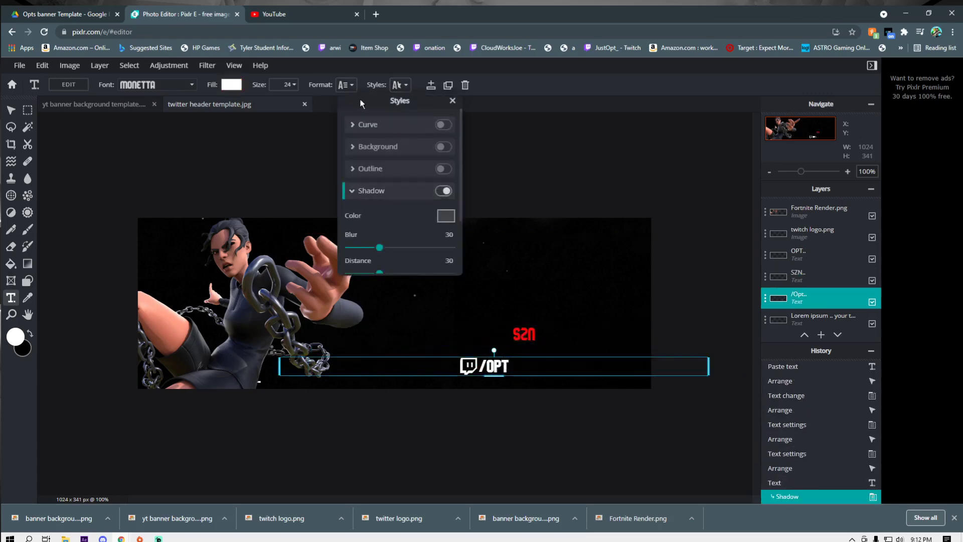
scroll(404, 244, "down", 2)
left_click_drag(377, 249, 403, 250)
Align the red SZN text after the small /OPT text and space both evenly beside the Twitch logo.
left_click(522, 332)
left_click_drag(522, 332, 522, 364)
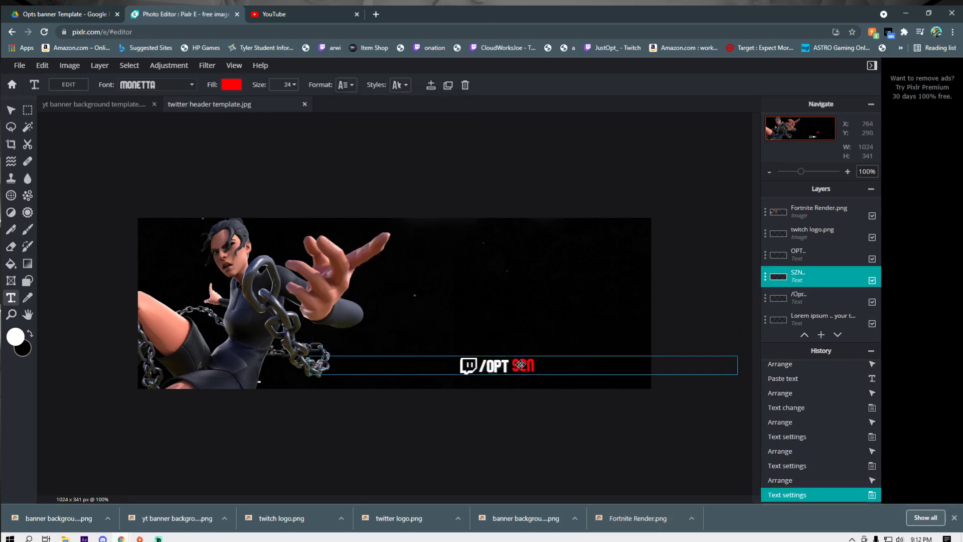
left_click(521, 365)
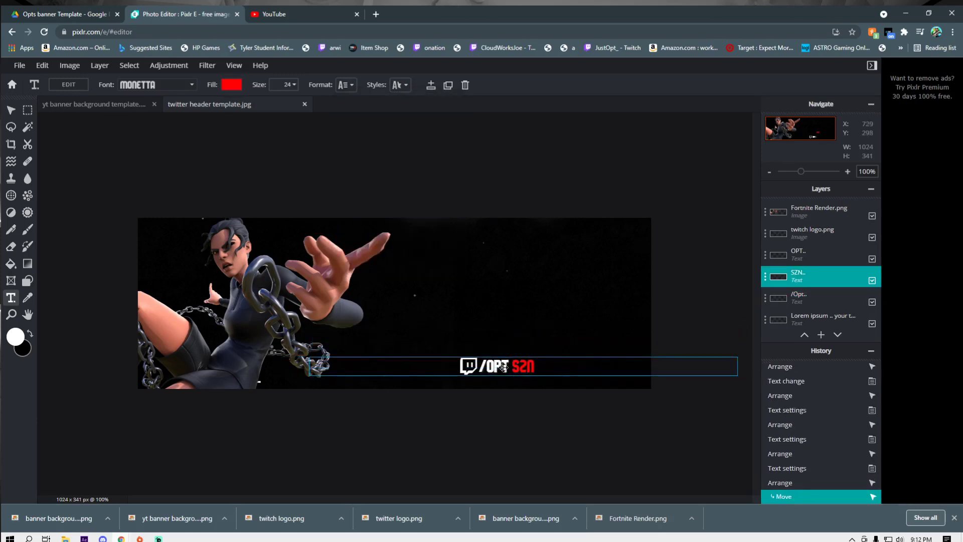
mouse_move(514, 366)
left_mouse_down()
mouse_move(518, 342)
mouse_move(526, 369)
left_mouse_up()
left_click(501, 368)
Move the large OPT text back into the header, centred above the Twitch logo line, and deselect it.
left_click_drag(504, 172, 514, 306)
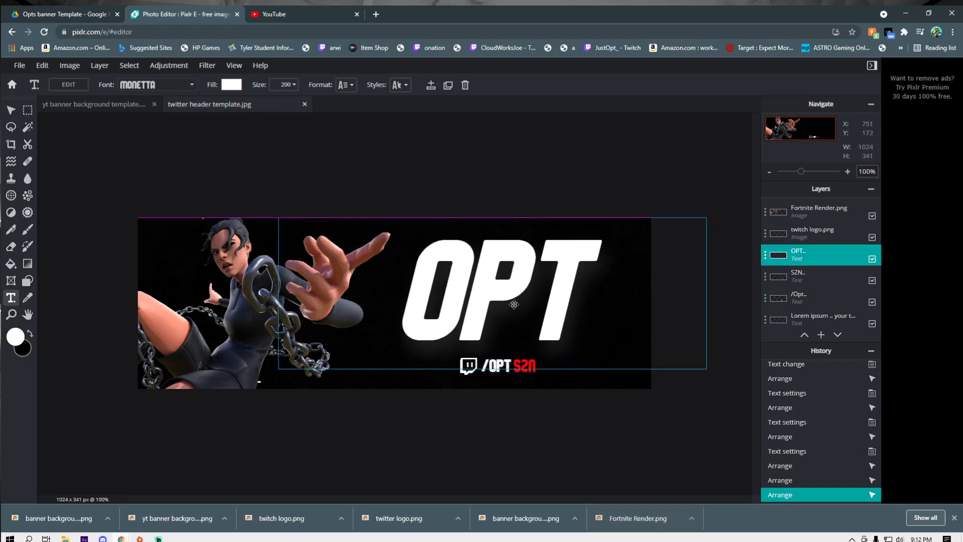
left_click(487, 414)
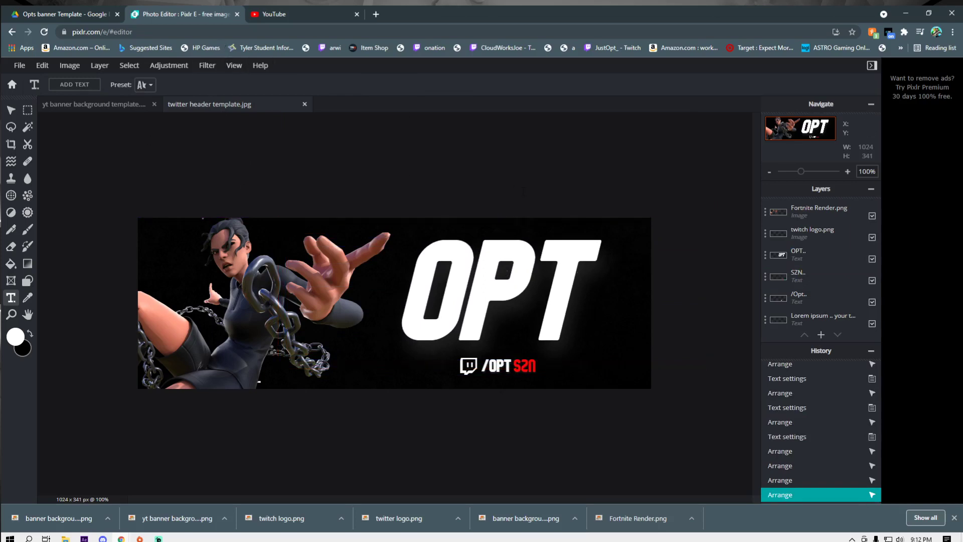
Switch to Google Drive, look over the files in the Opts banner Template folder, and return to Pixlr E.
left_click(53, 13)
left_click_drag(534, 449, 527, 350)
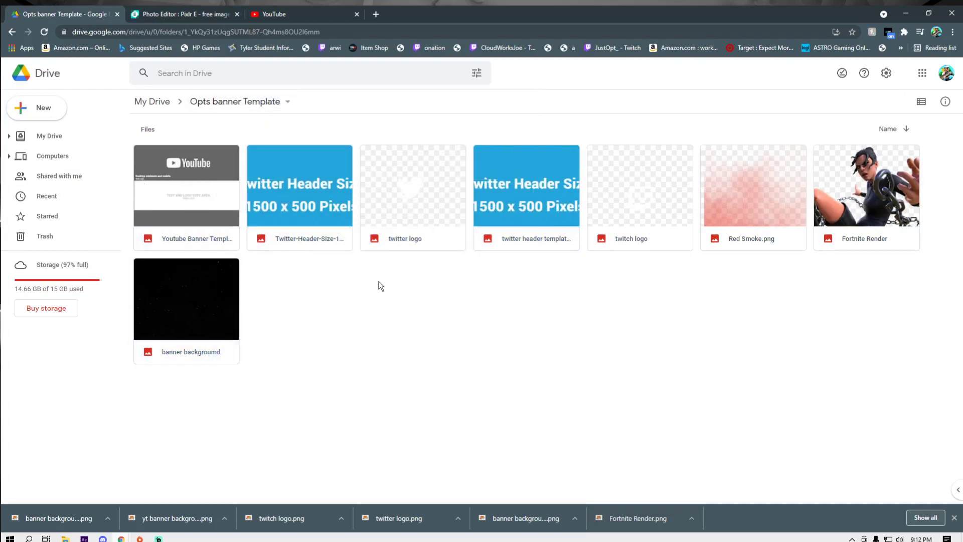
left_click(182, 14)
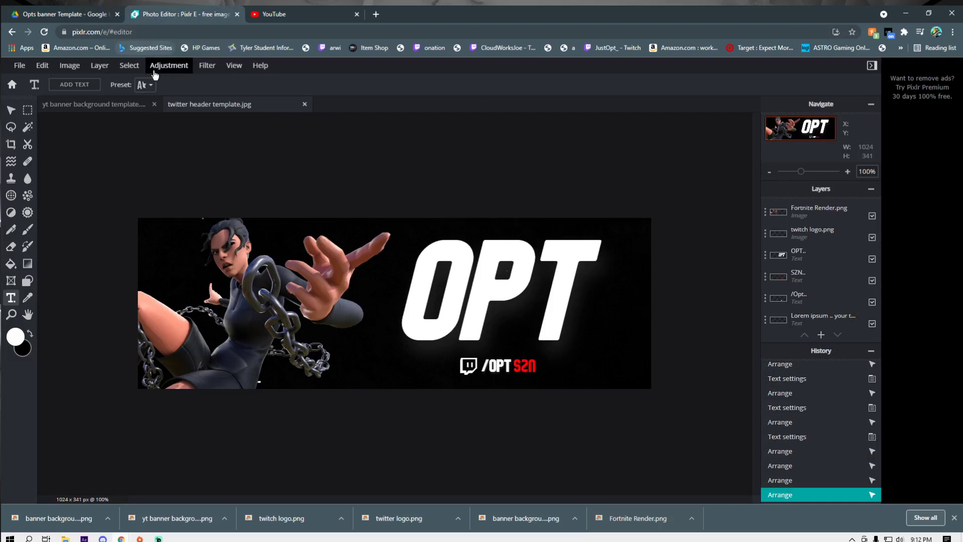